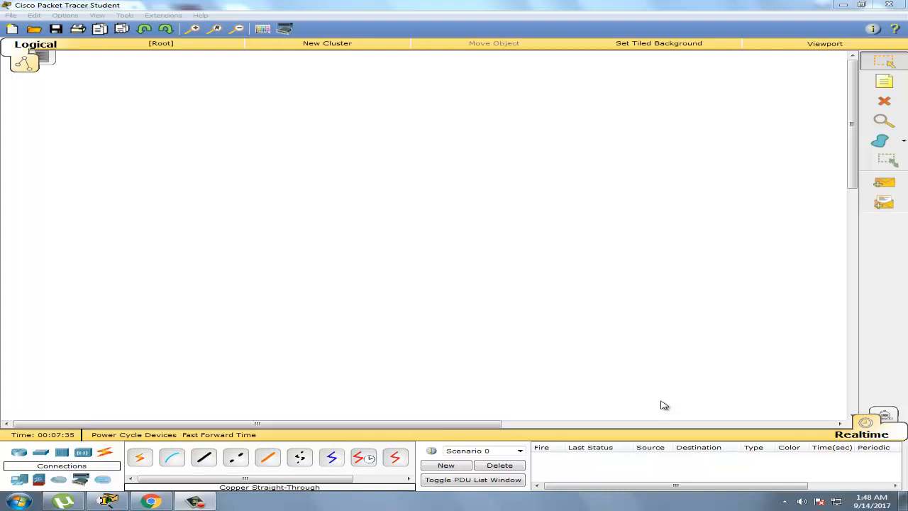
Place a WRT300N wireless router from the Wireless Devices category in the middle of the workspace
drag(402, 426, 213, 406)
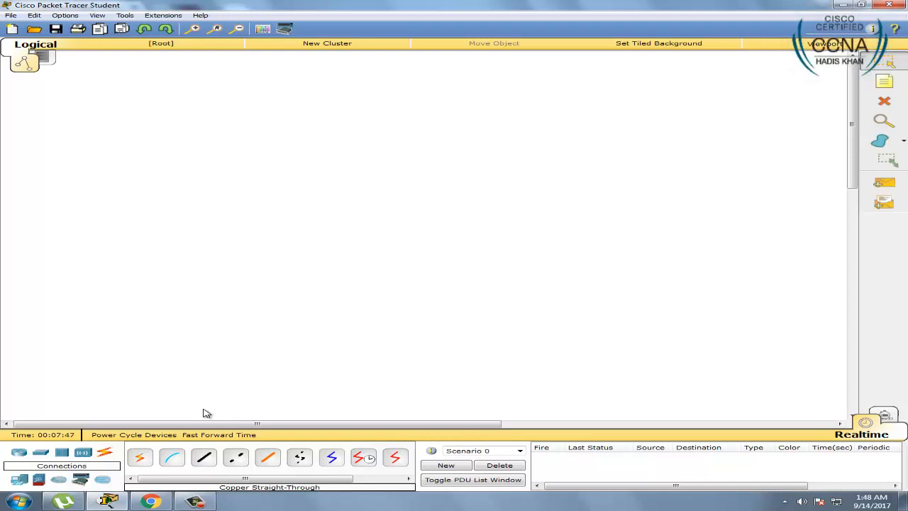
click(83, 455)
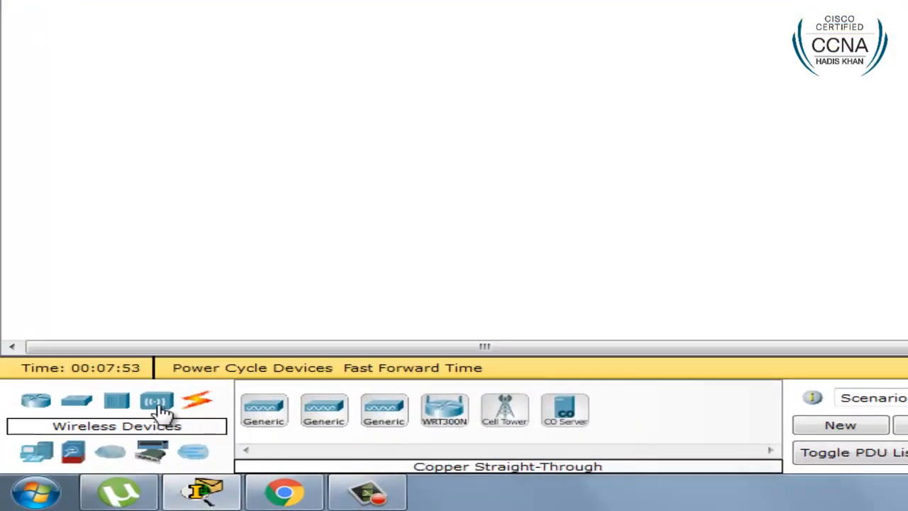
click(445, 418)
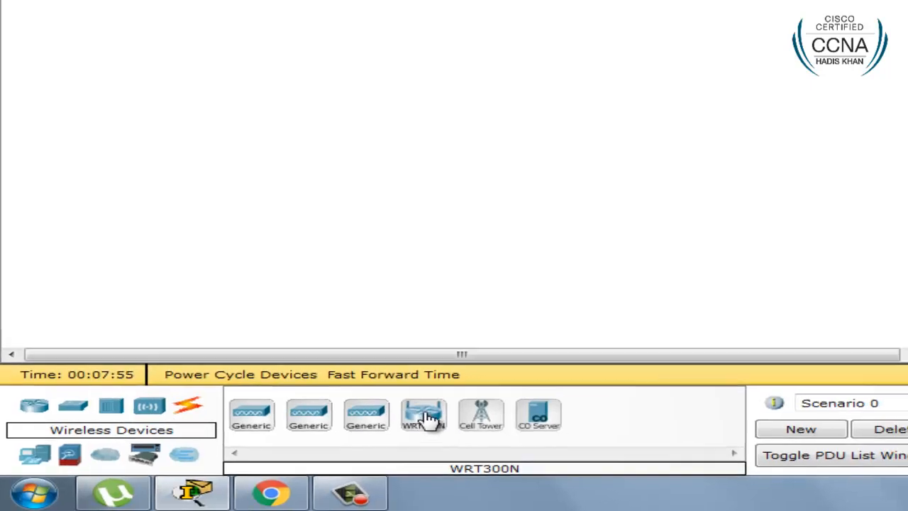
click(430, 243)
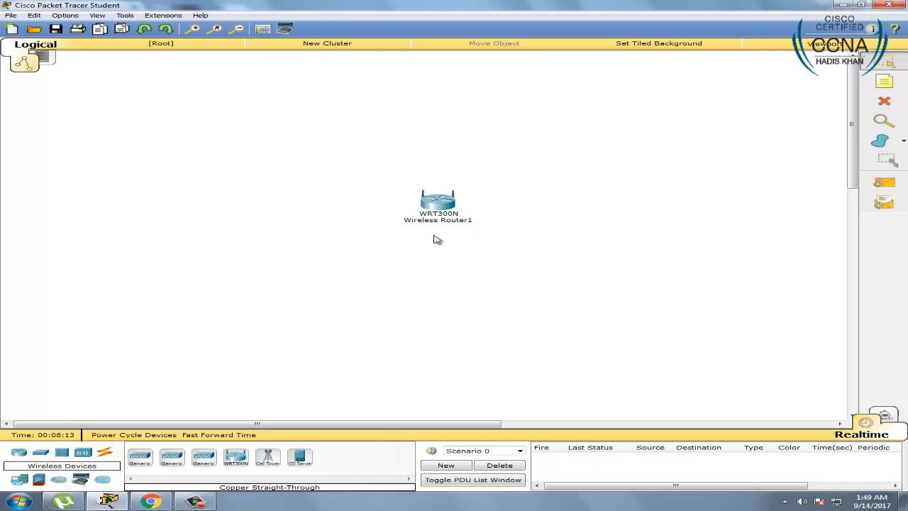
Zoom into Wireless Router1's physical view to inspect its rear ports and power socket, then close it
click(438, 200)
drag(506, 137, 494, 117)
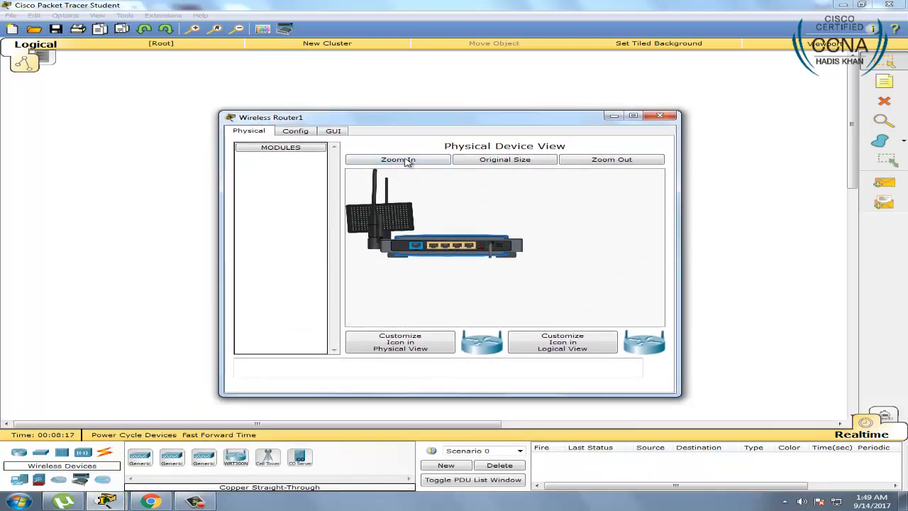
click(404, 161)
drag(657, 227, 657, 251)
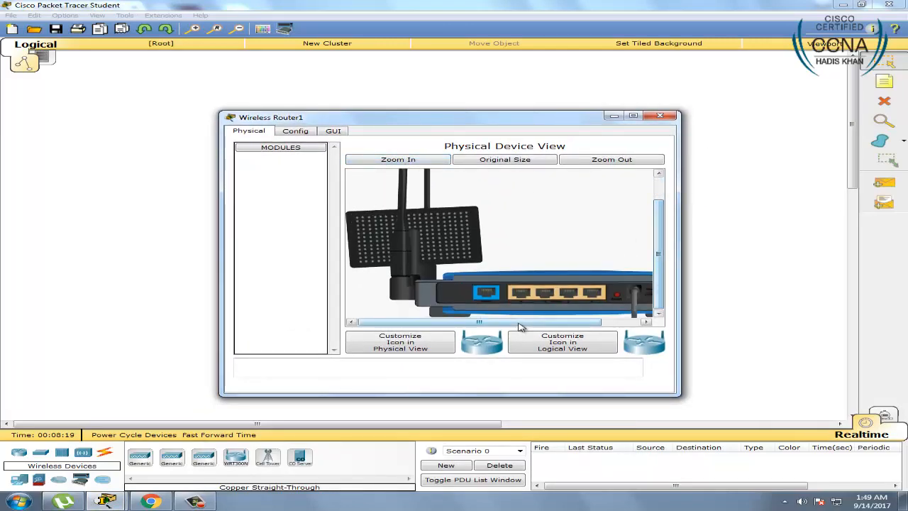
drag(518, 323, 550, 322)
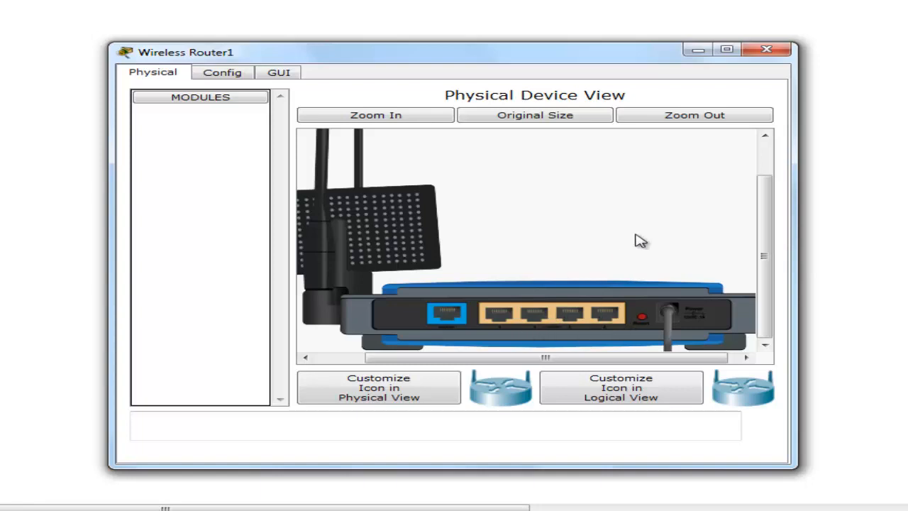
click(768, 50)
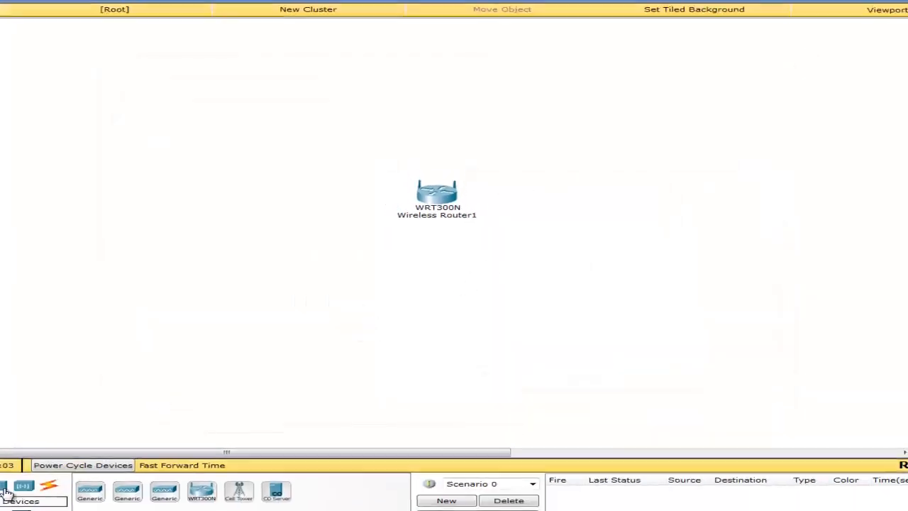
Add a PC-PT computer (PC1) beside the router and select the copper straight-through cable
click(21, 479)
drag(140, 458, 238, 299)
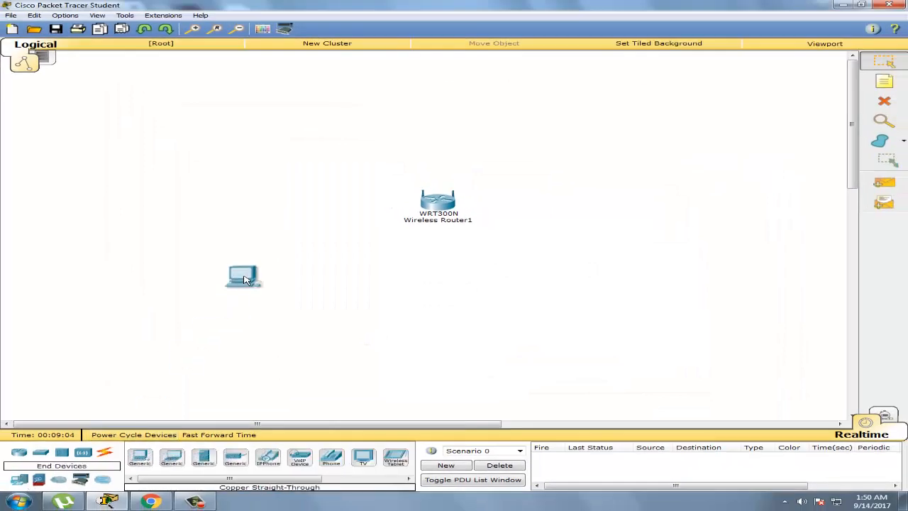
click(105, 454)
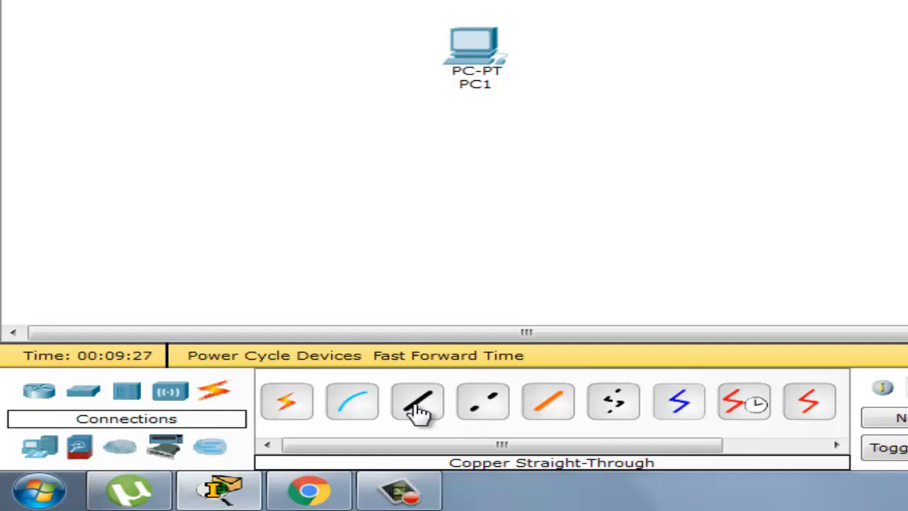
click(416, 408)
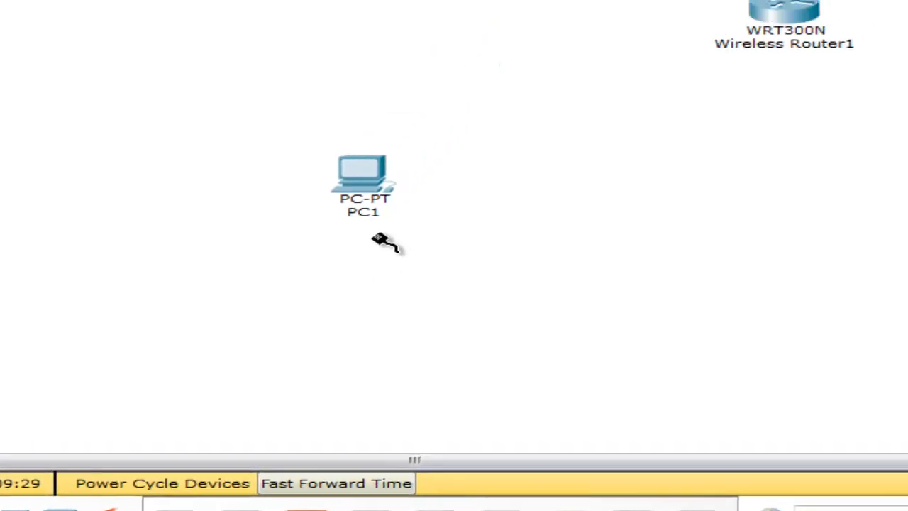
Cable PC1's FastEthernet0 to the router's Ethernet 1 port and fast-forward time until both links are green
click(481, 54)
click(524, 90)
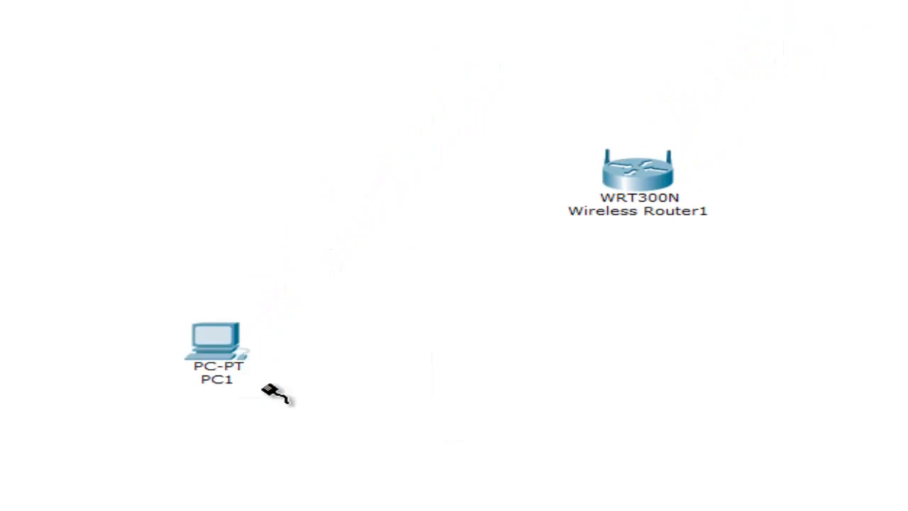
click(637, 183)
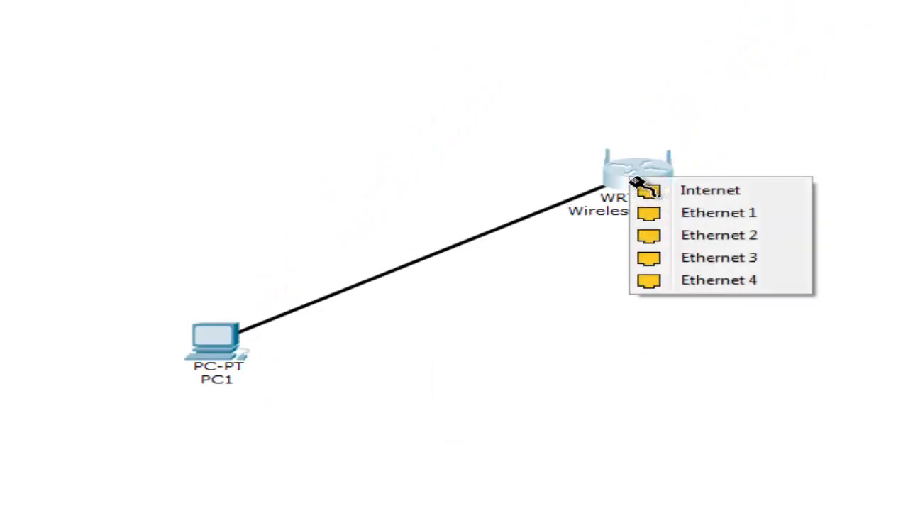
click(780, 226)
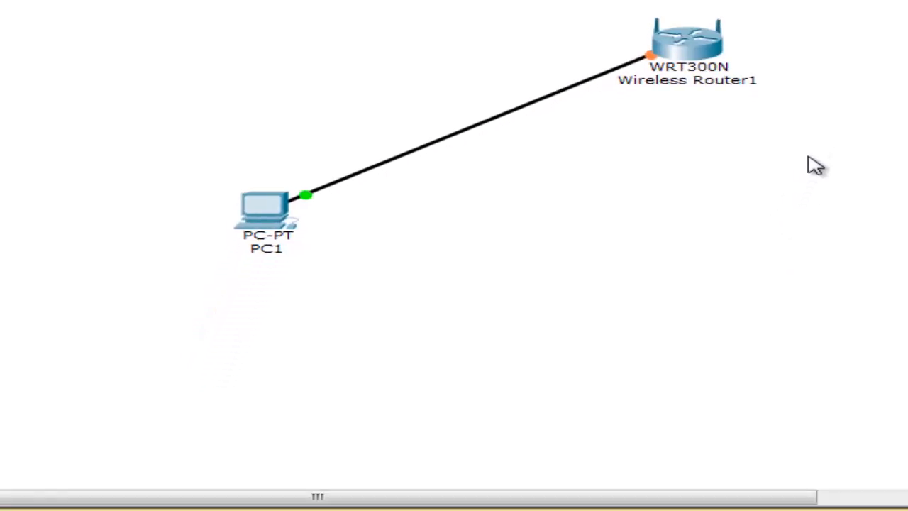
click(239, 486)
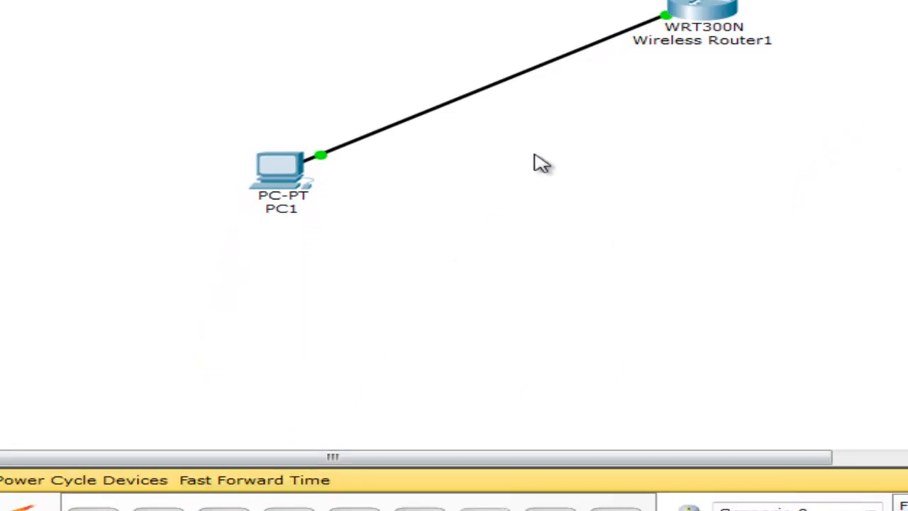
drag(722, 14, 774, 10)
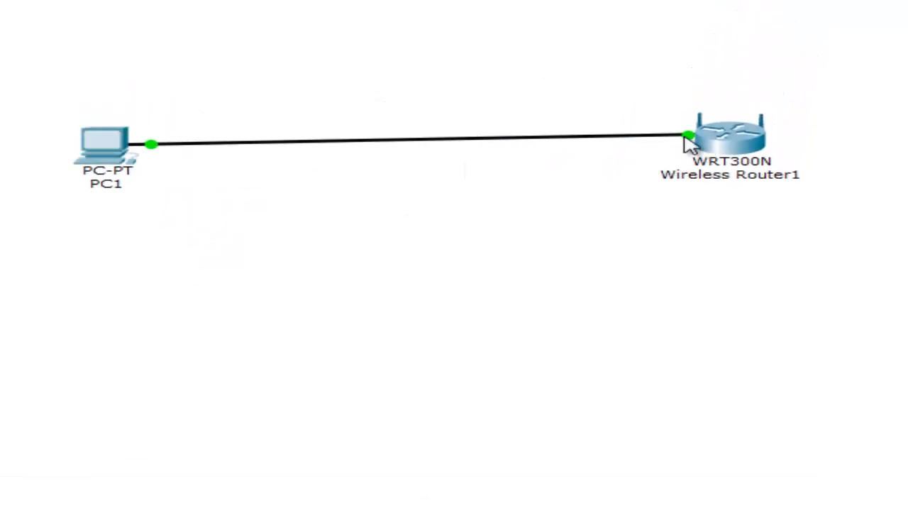
Briefly view Wireless Router1's enlarged physical device picture, then close its window
click(736, 151)
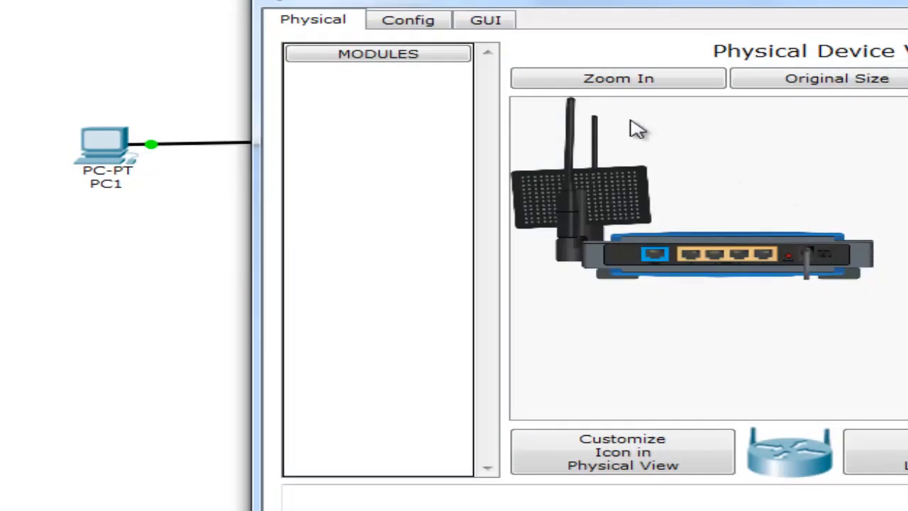
click(626, 83)
drag(892, 167, 874, 199)
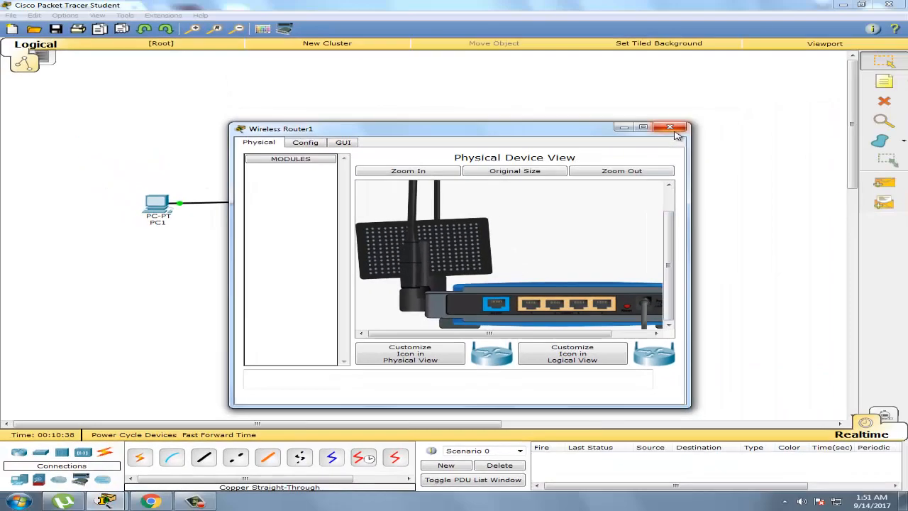
click(679, 130)
Cancel the started note and move Wireless Router1 up and closer to PC1
click(884, 84)
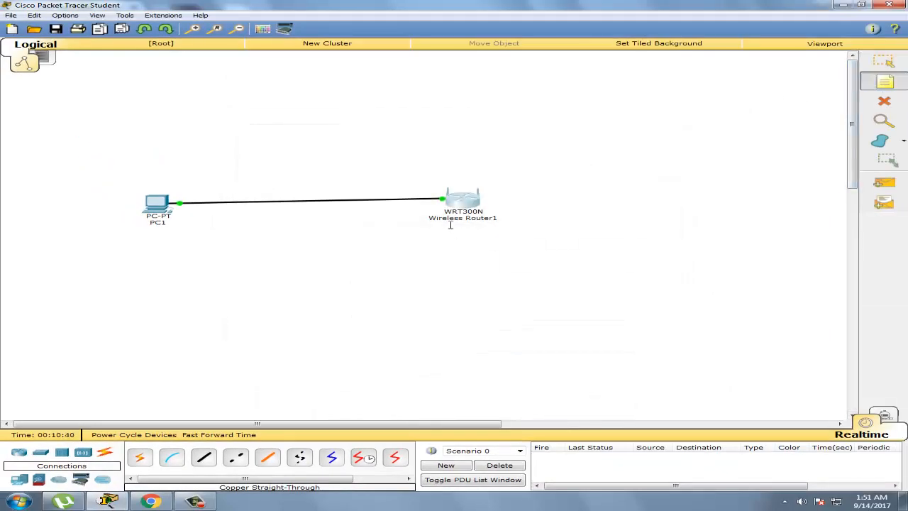
key(Escape)
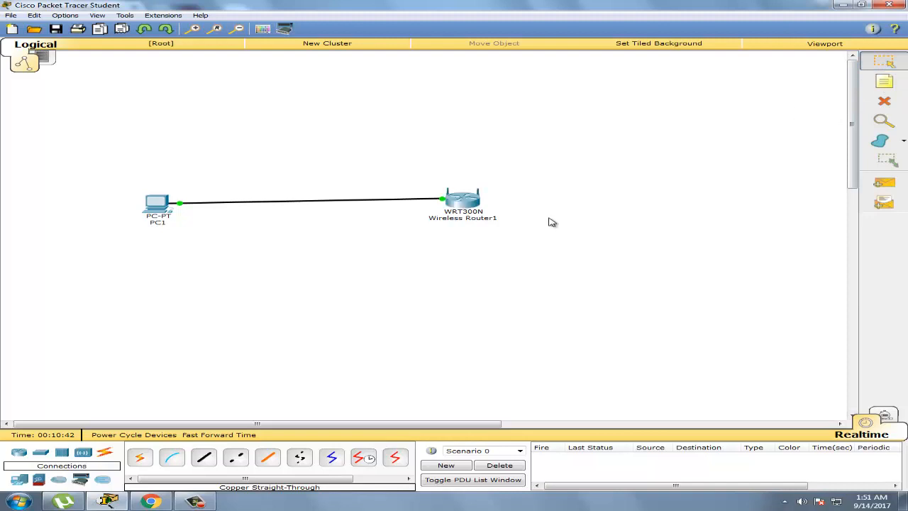
drag(474, 205, 404, 173)
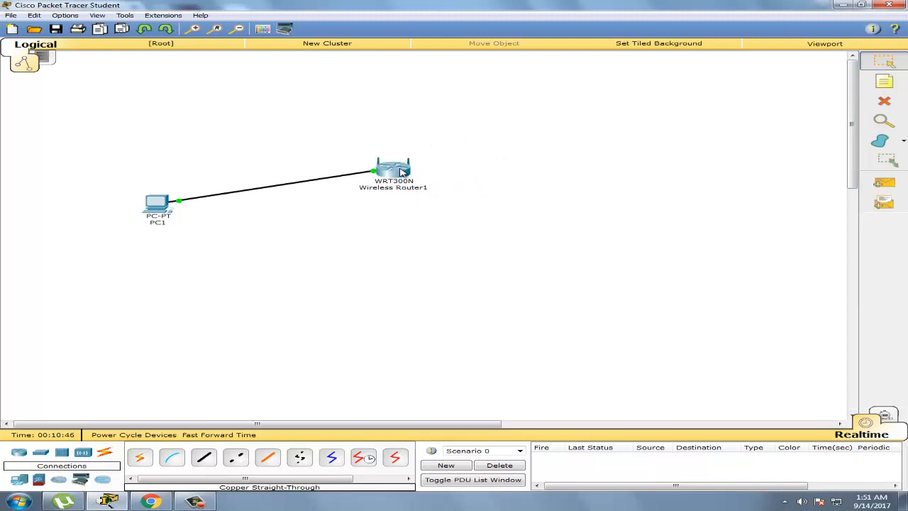
mouse_move(402, 172)
Add a 'Gateway' text note and position it just above Wireless Router1
drag(395, 173, 400, 165)
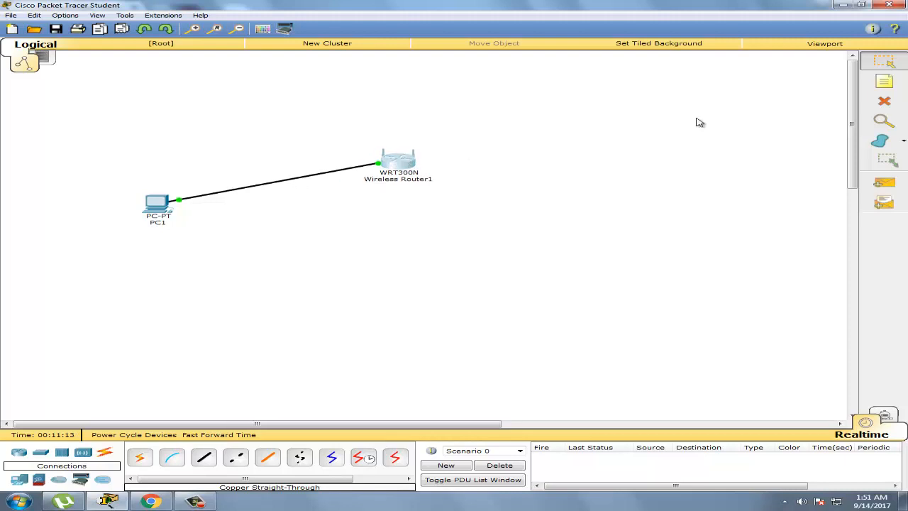
click(871, 85)
click(375, 143)
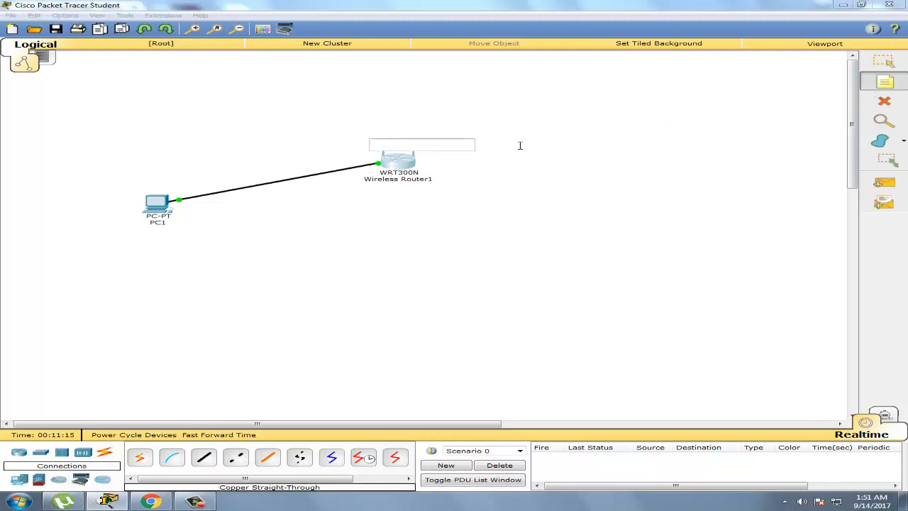
text(Gateway)
click(520, 146)
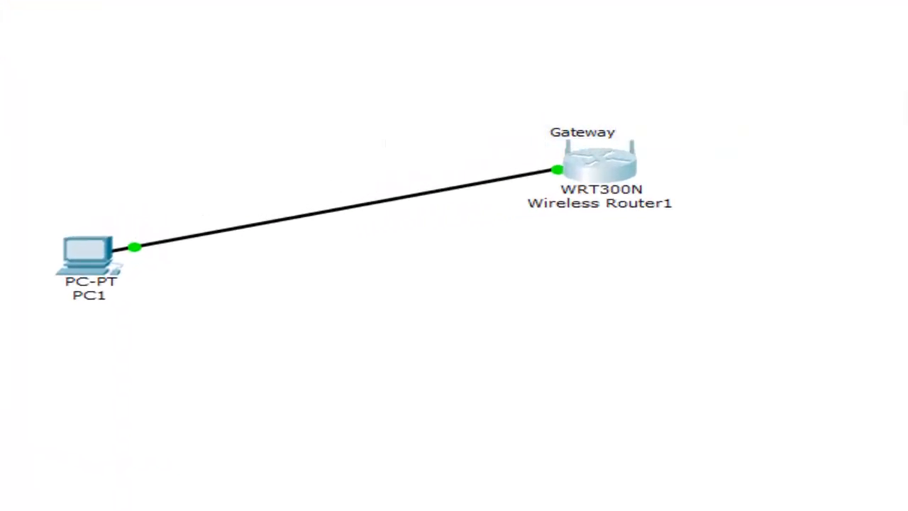
drag(596, 133, 614, 129)
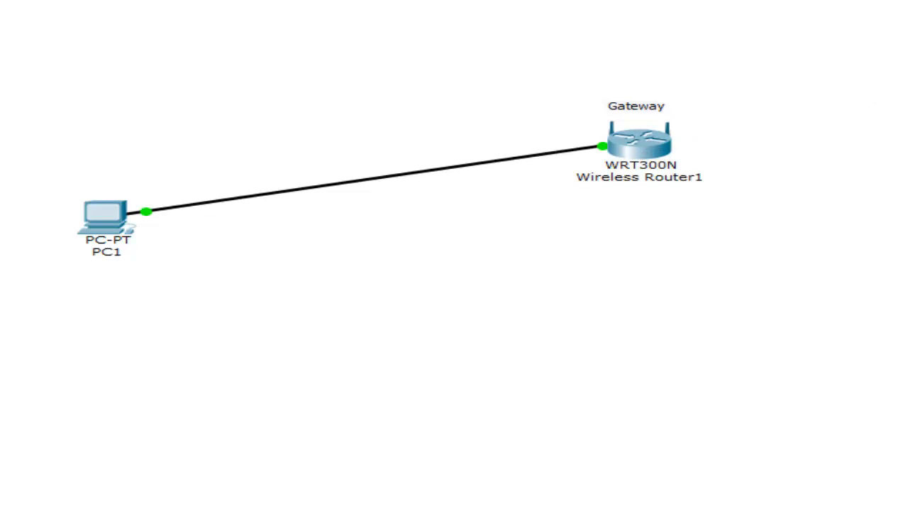
drag(662, 76, 647, 108)
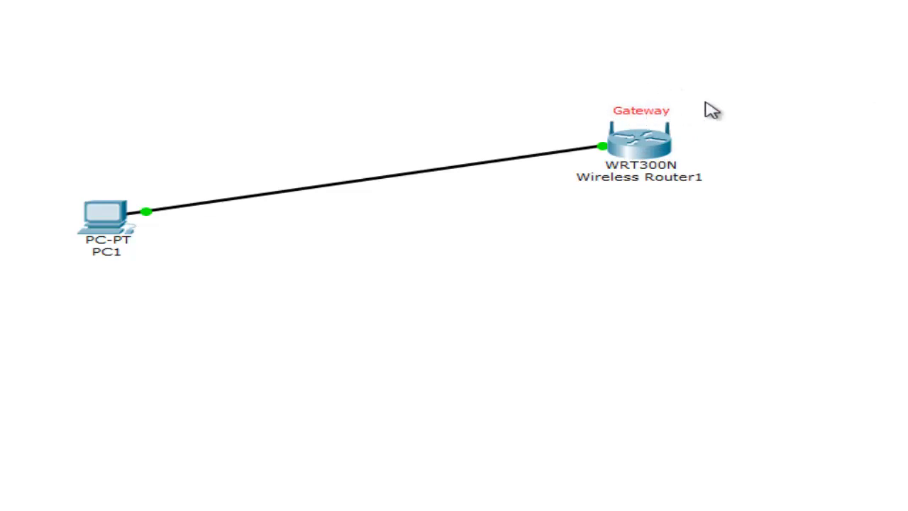
click(712, 110)
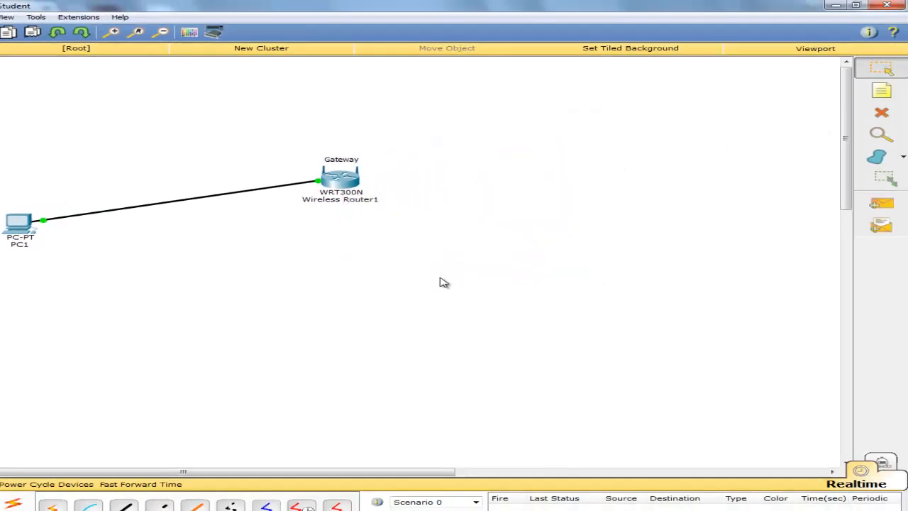
Inspect the Gateway router's rear ports in its zoomed physical view, then bring up Chrome's 'router back side' results
click(344, 184)
click(381, 191)
drag(640, 242, 640, 293)
drag(460, 370, 511, 368)
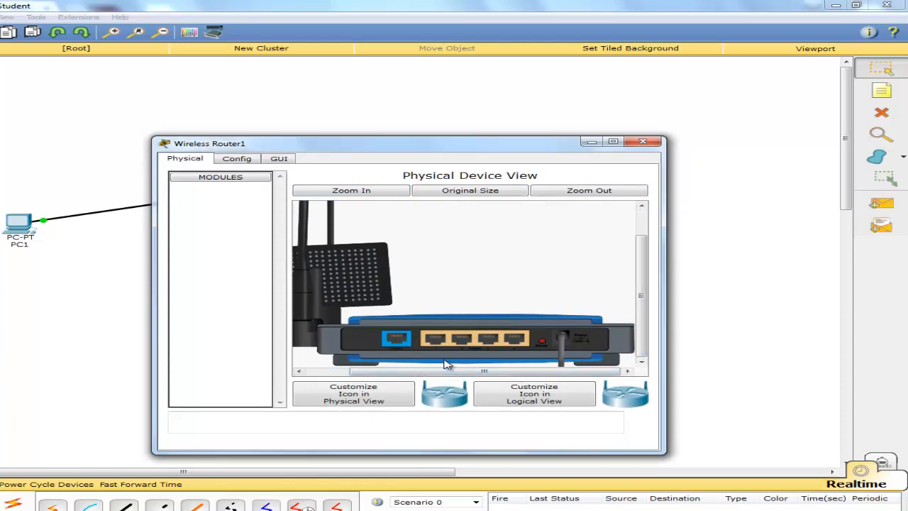
click(642, 141)
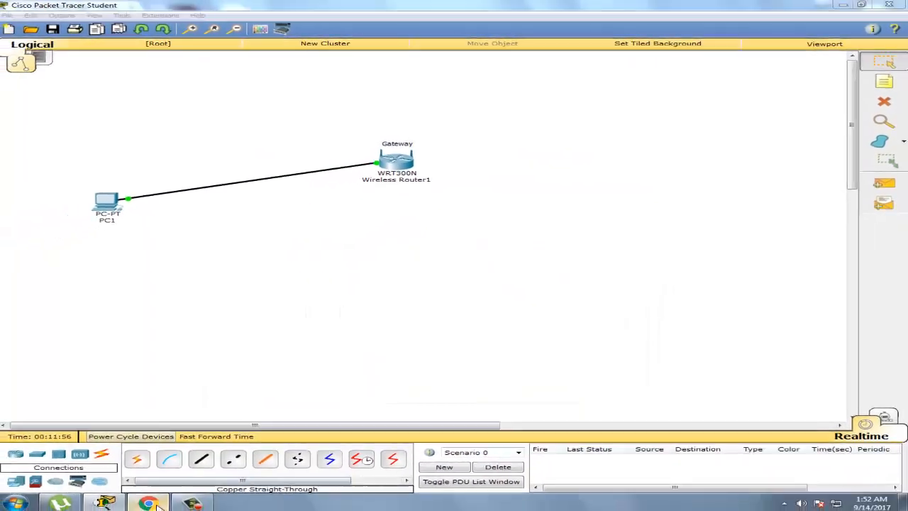
click(149, 503)
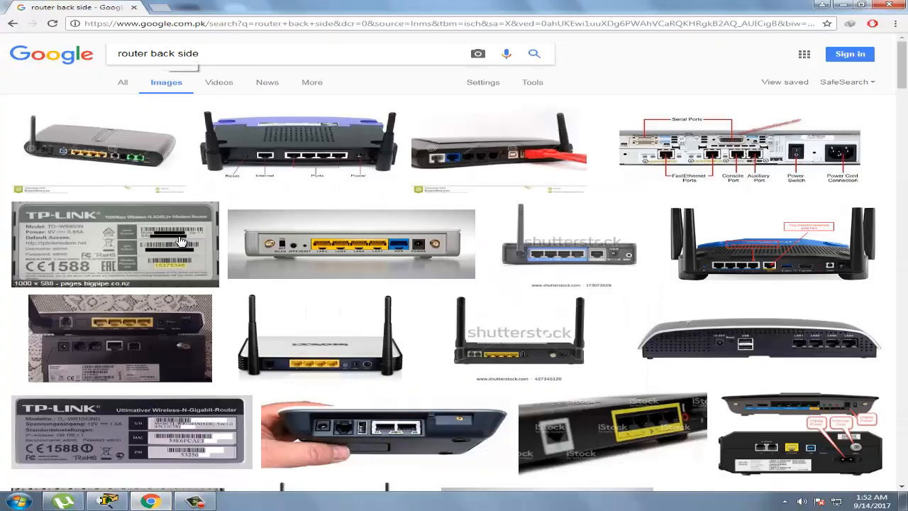
Browse the 'router back side' image results, previewing a router photo and then the TP-Link label image
scroll(277, 163, down, 2)
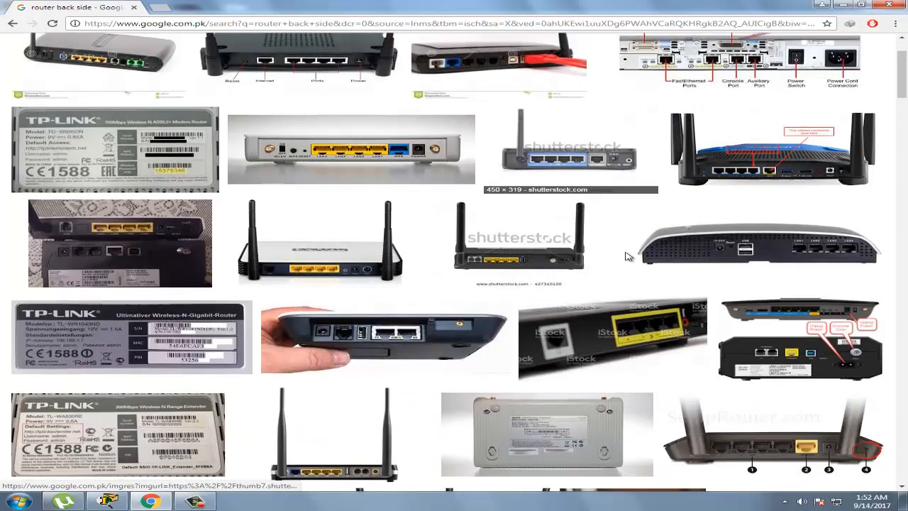
click(118, 250)
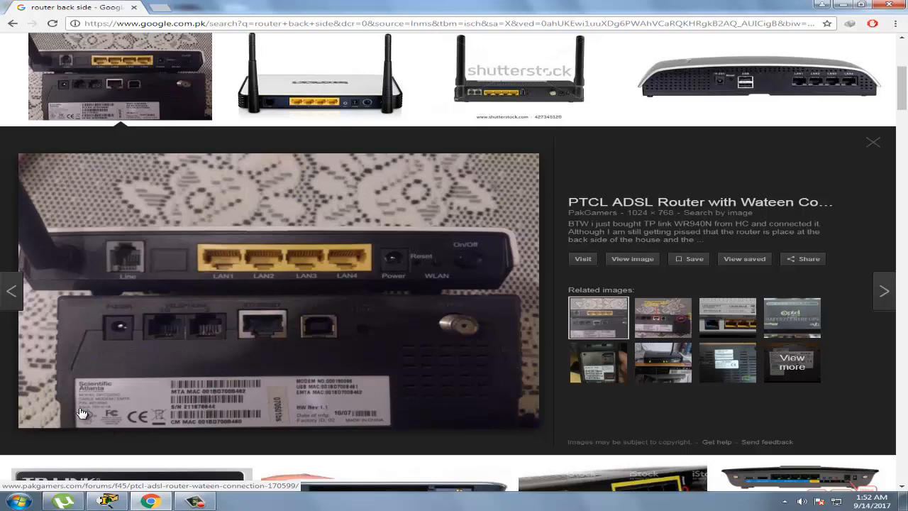
click(874, 149)
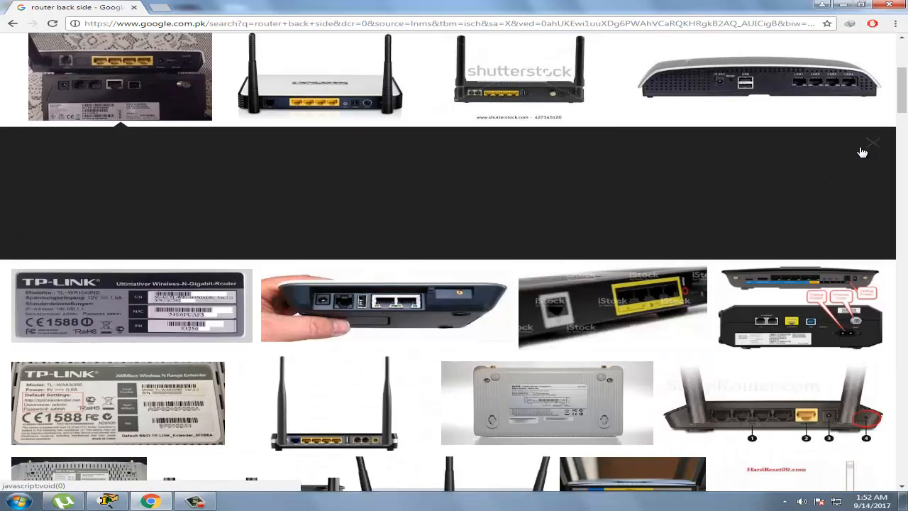
scroll(227, 256, down, 1)
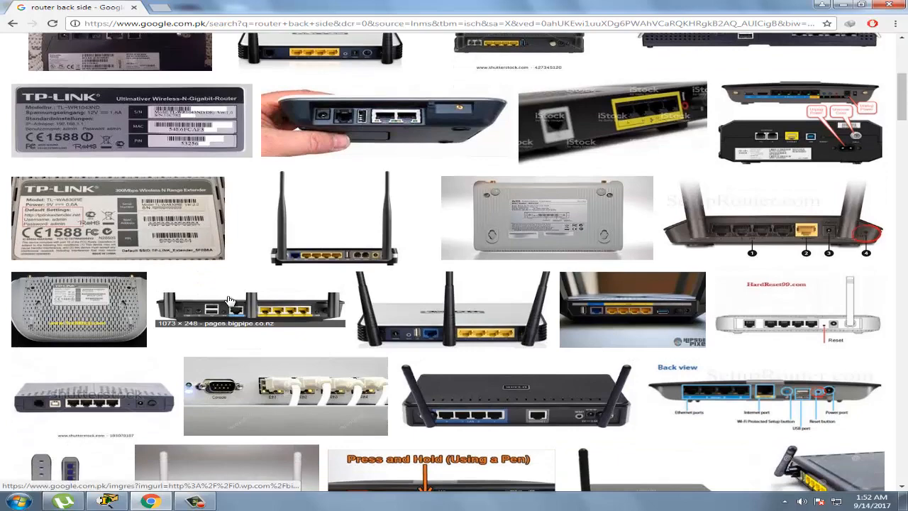
scroll(245, 310, down, 1)
scroll(245, 310, down, 1)
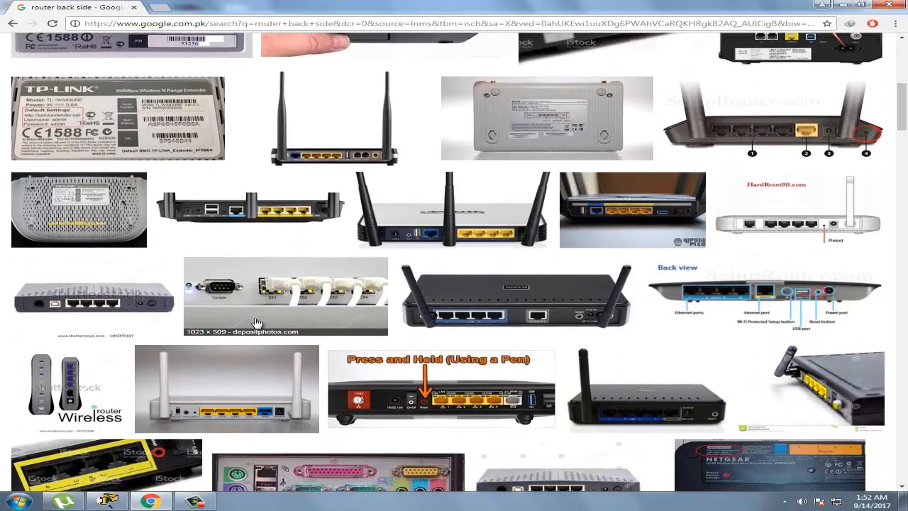
scroll(245, 309, up, 1)
click(87, 87)
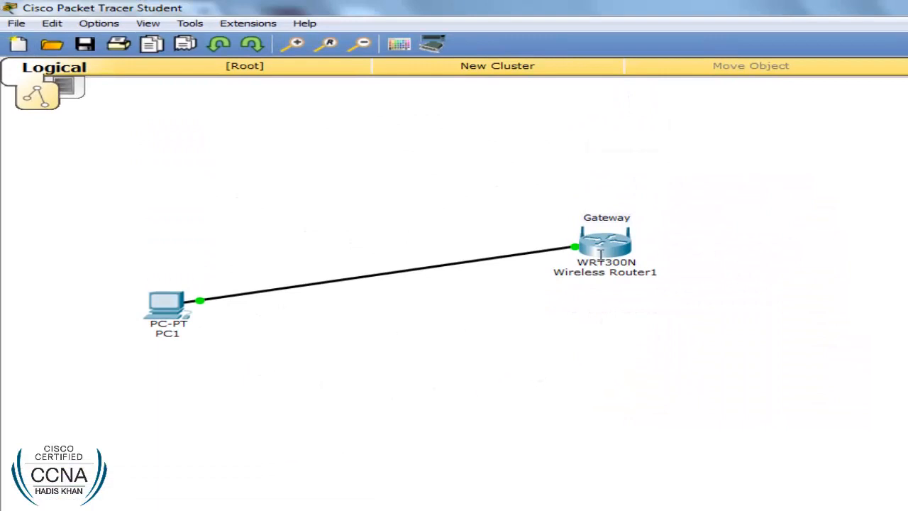
Add a '192.168.0.1' note above the Gateway router and return to Chrome's TP-Link label preview
click(573, 198)
text(192.168.0.1)
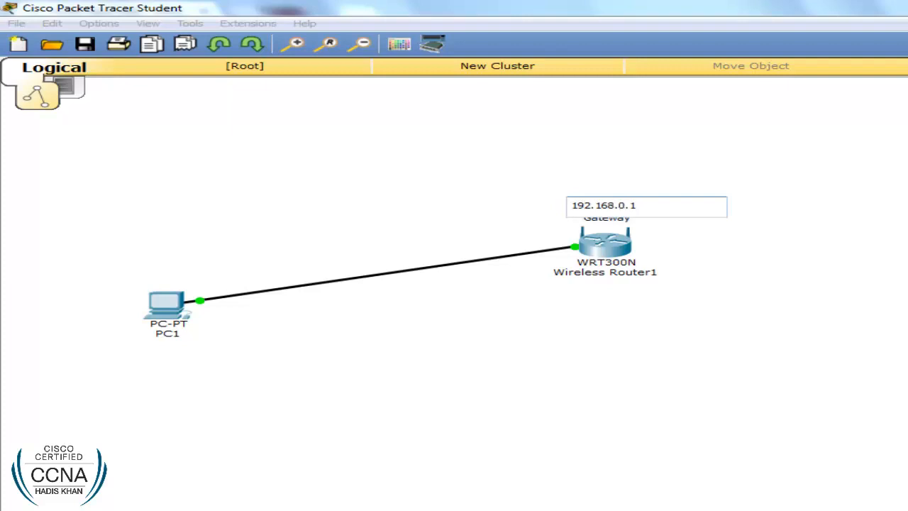
click(828, 170)
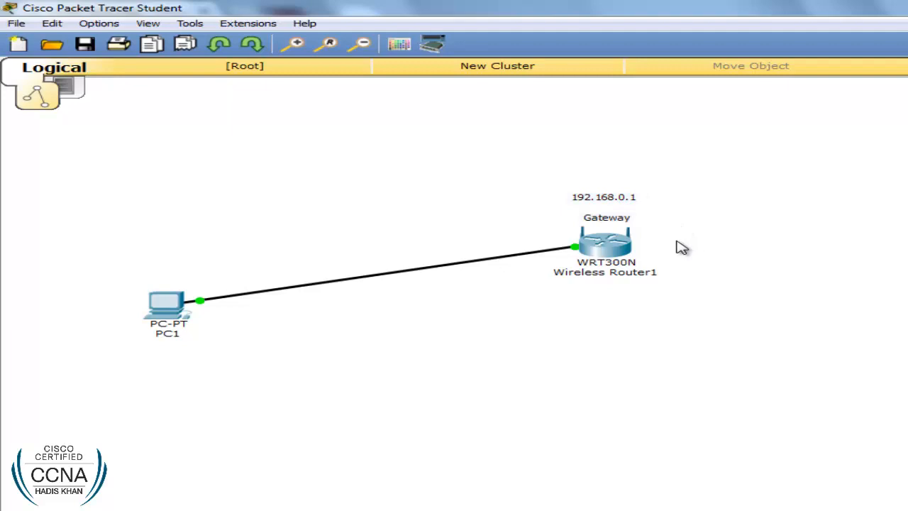
mouse_move(616, 244)
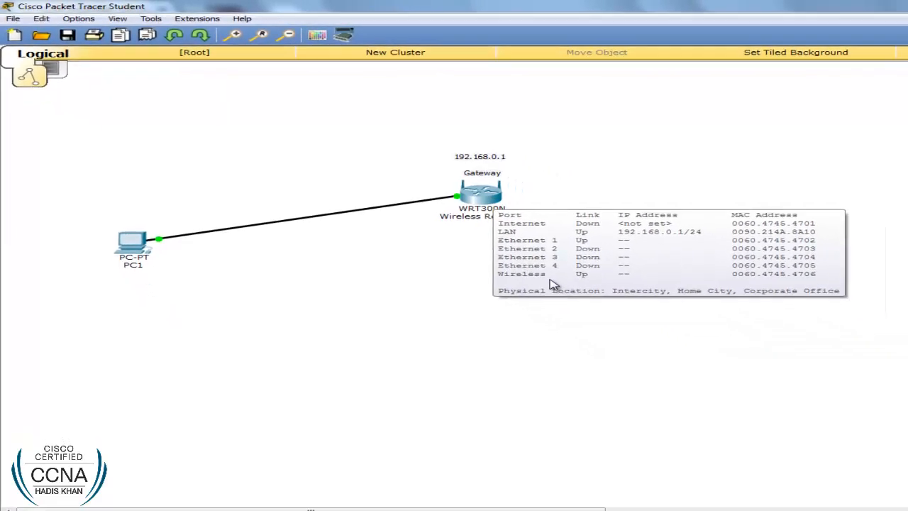
click(147, 501)
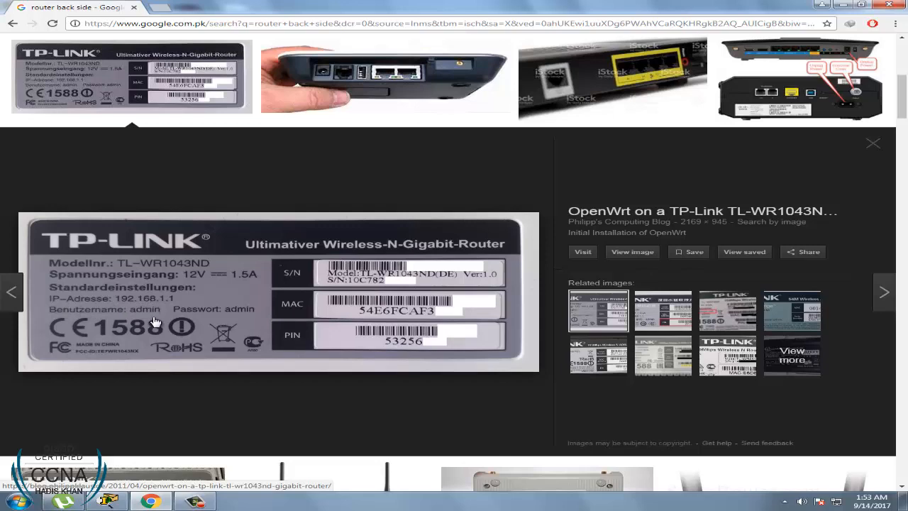
Plug PC1's cable into the Gateway router's Ethernet 1 port
click(150, 501)
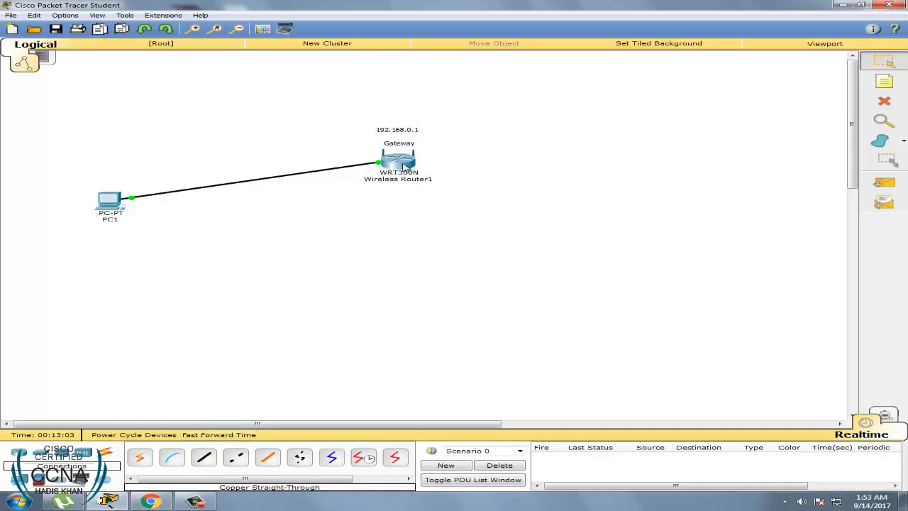
click(394, 164)
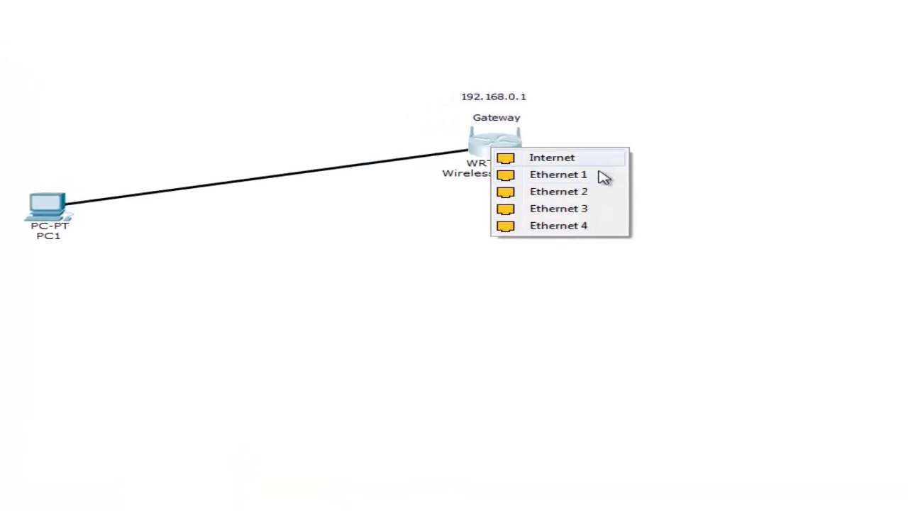
click(602, 176)
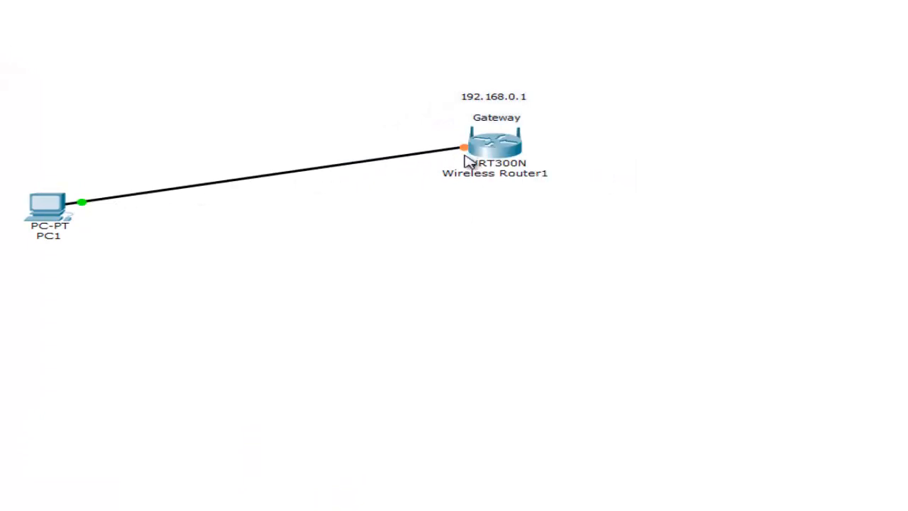
Check the Gateway router's rear ports in its physical view, then minimize Packet Tracer to the desktop
click(485, 152)
click(548, 164)
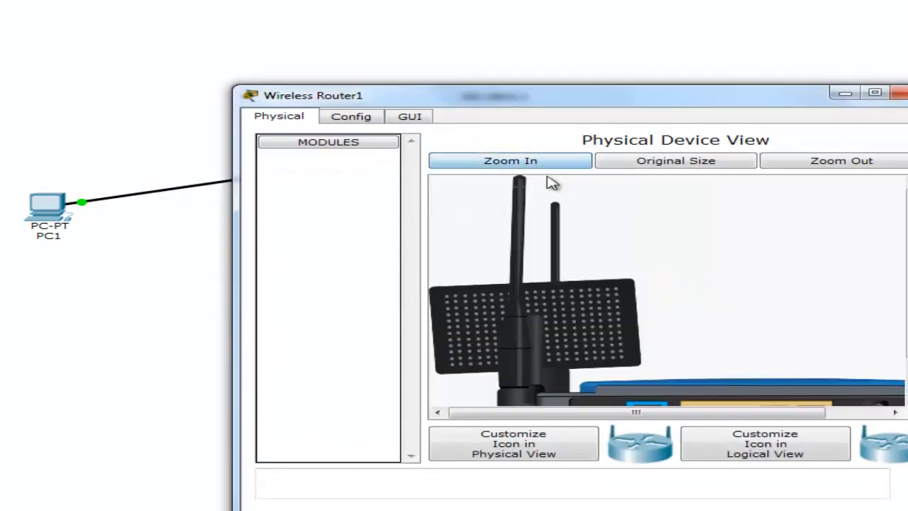
drag(907, 291, 906, 337)
drag(688, 412, 812, 412)
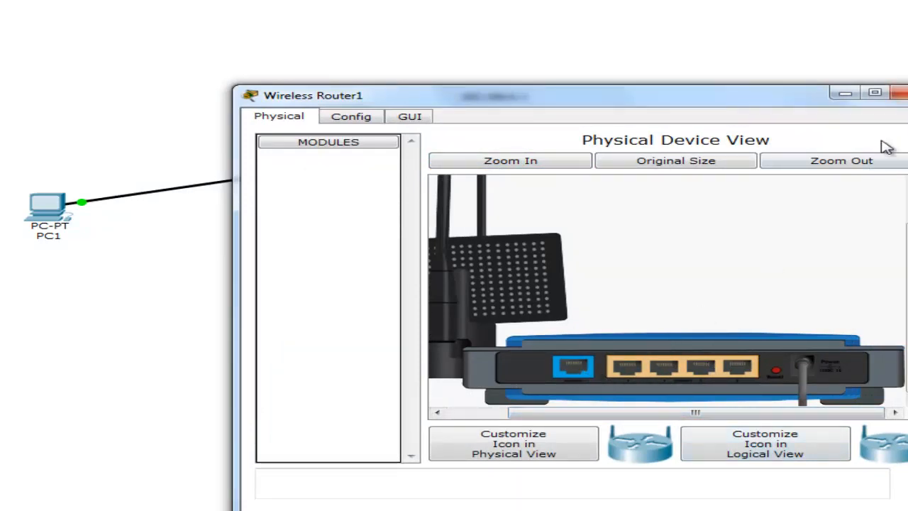
click(898, 93)
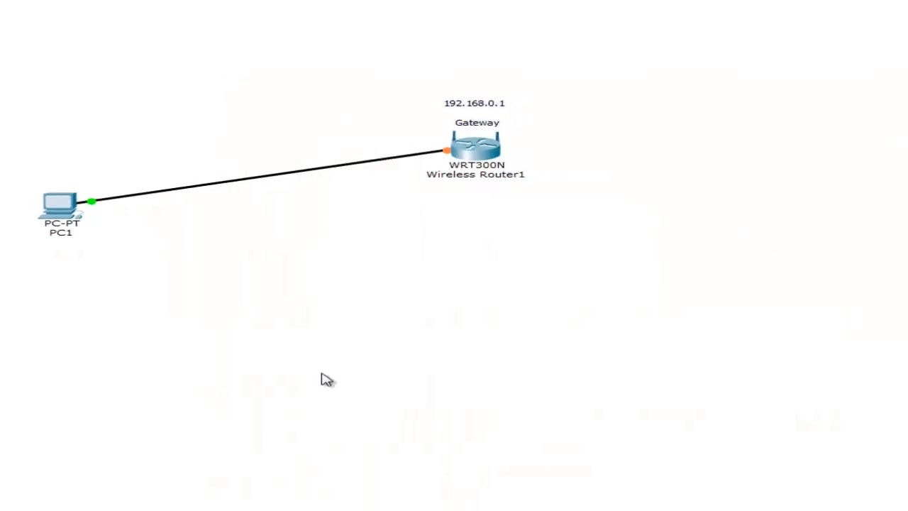
click(151, 502)
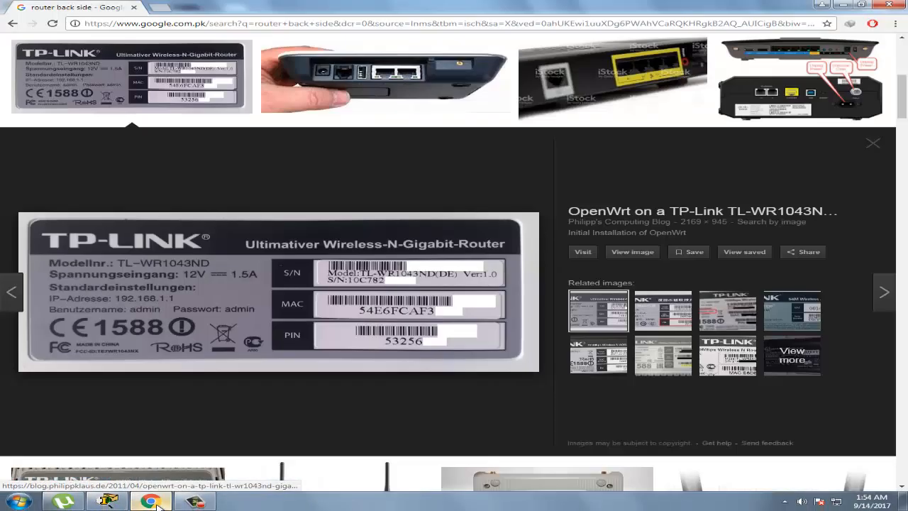
click(157, 503)
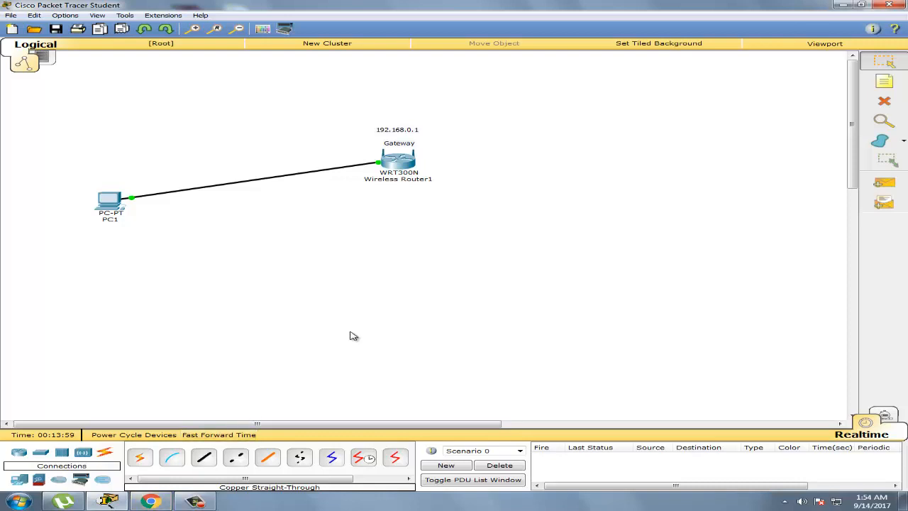
click(843, 5)
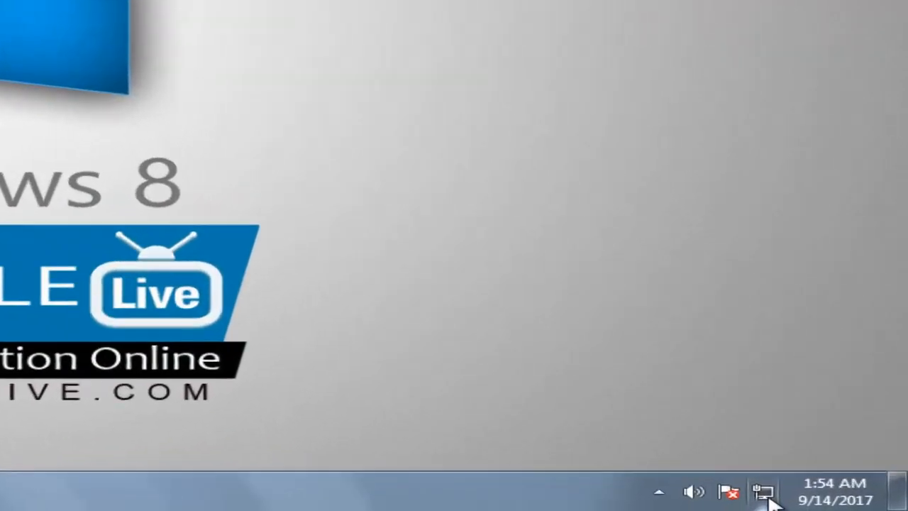
Open the status of Local Area Connection 2 from the Windows network adapters list
right_click(838, 503)
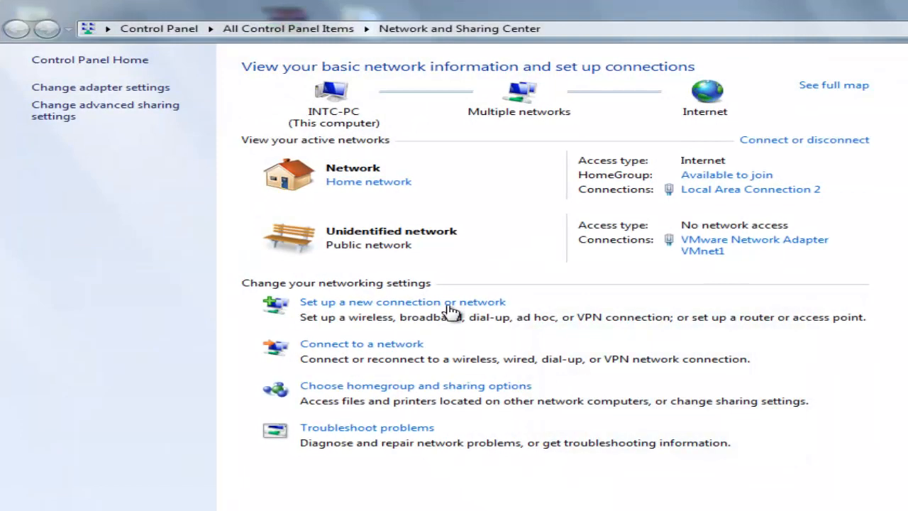
click(135, 87)
right_click(132, 85)
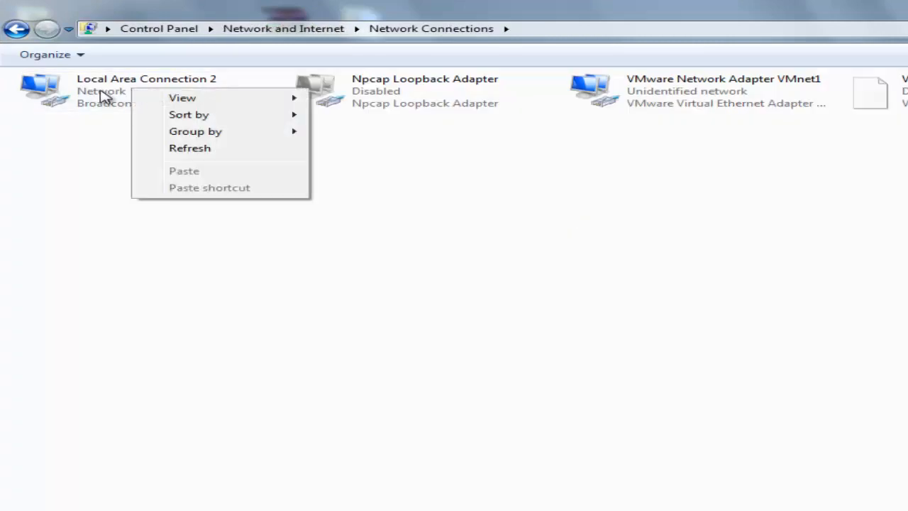
click(116, 94)
right_click(116, 91)
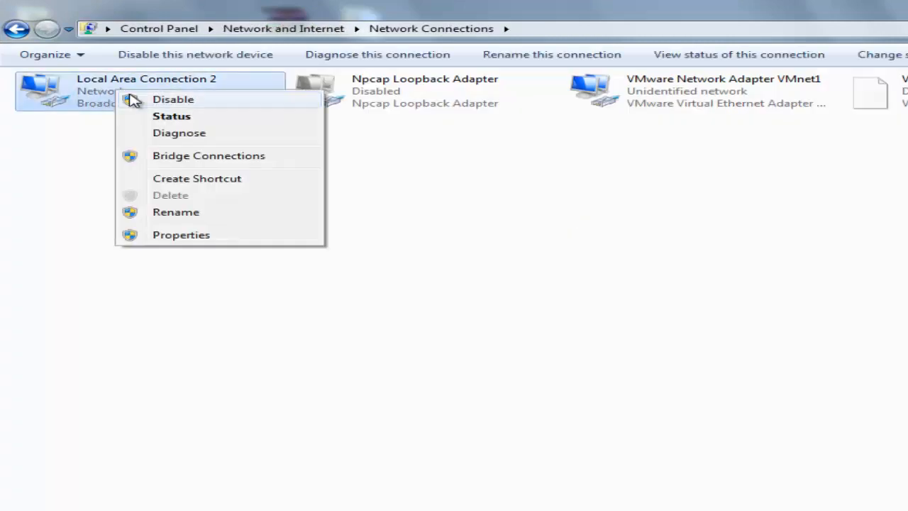
click(201, 120)
Check the connection details for IPv4 default gateway 192.168.0.1, then return to Packet Tracer
click(564, 374)
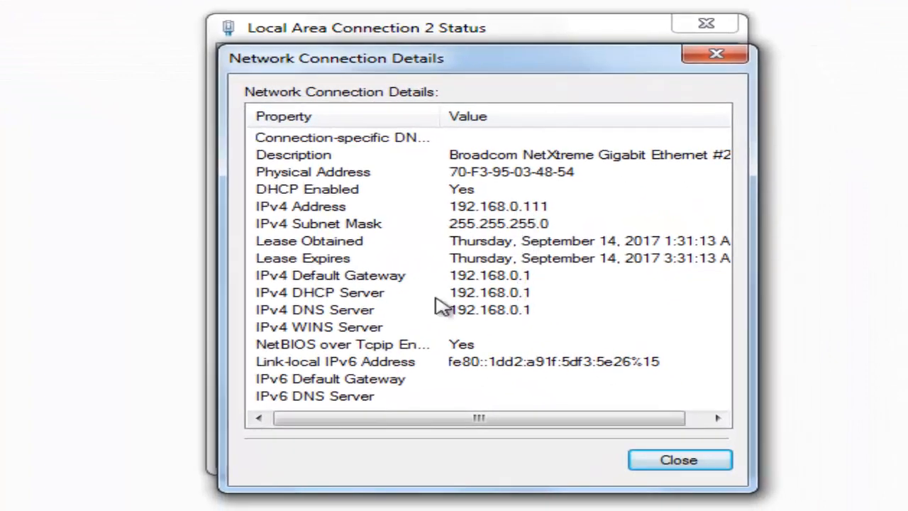
click(366, 278)
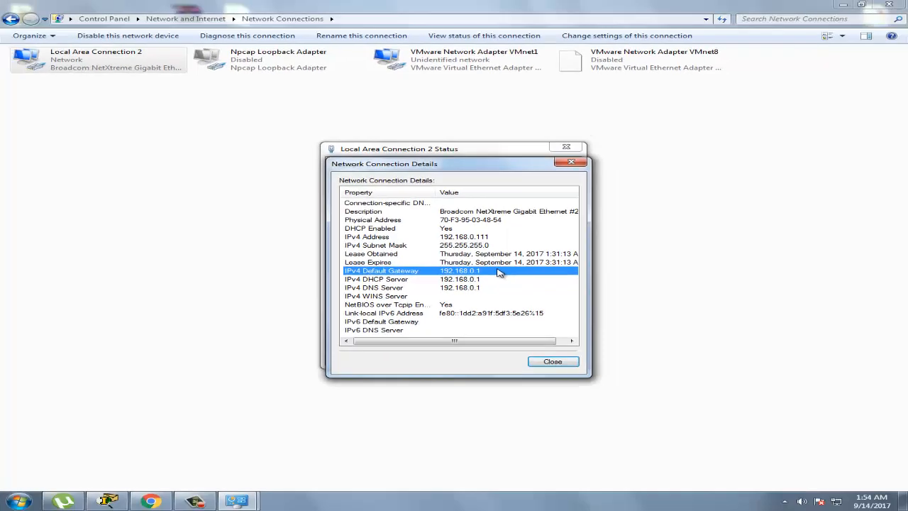
click(110, 501)
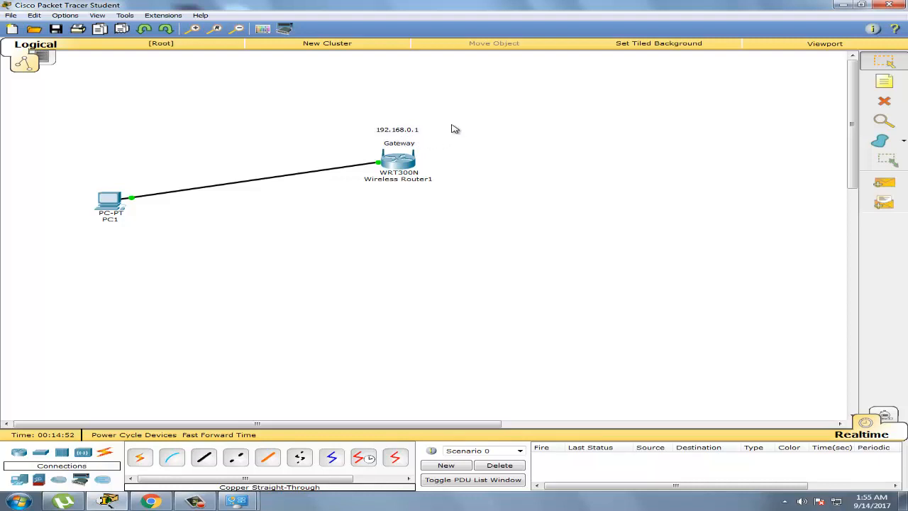
click(149, 502)
click(869, 152)
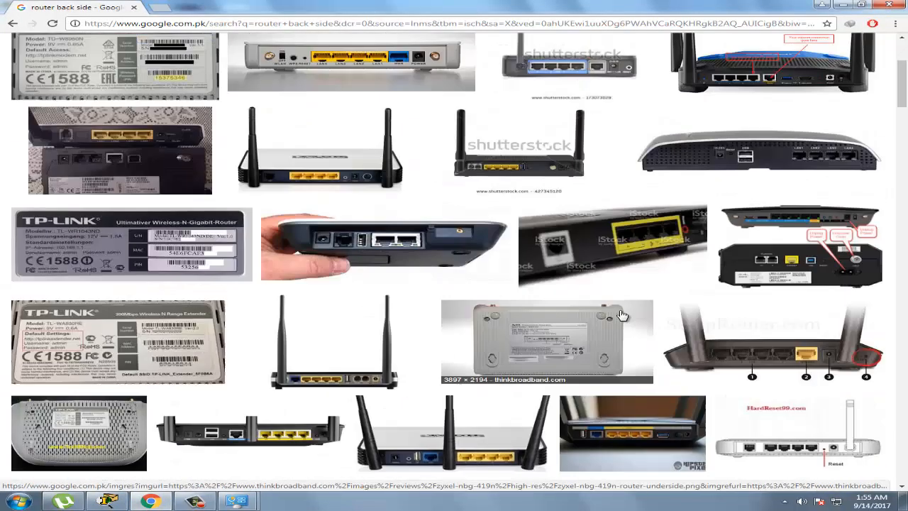
scroll(310, 137, up, 5)
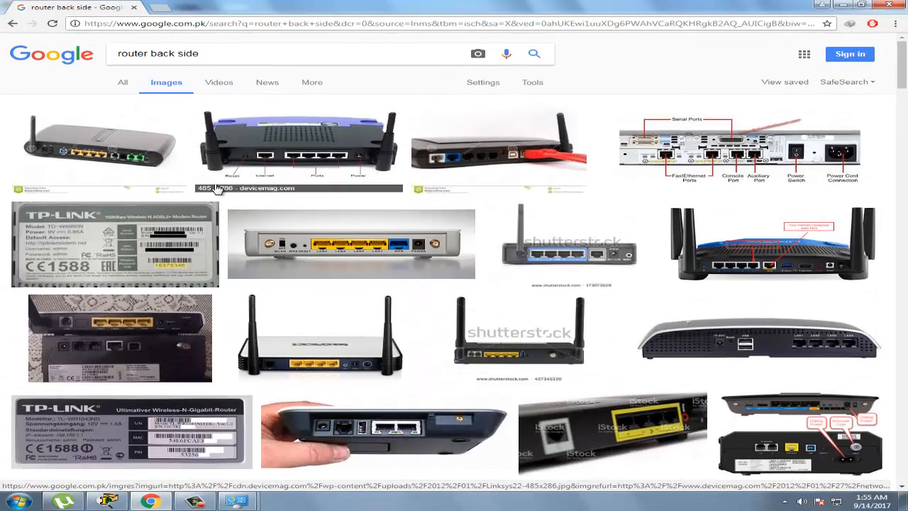
scroll(100, 292, down, 3)
scroll(326, 352, down, 7)
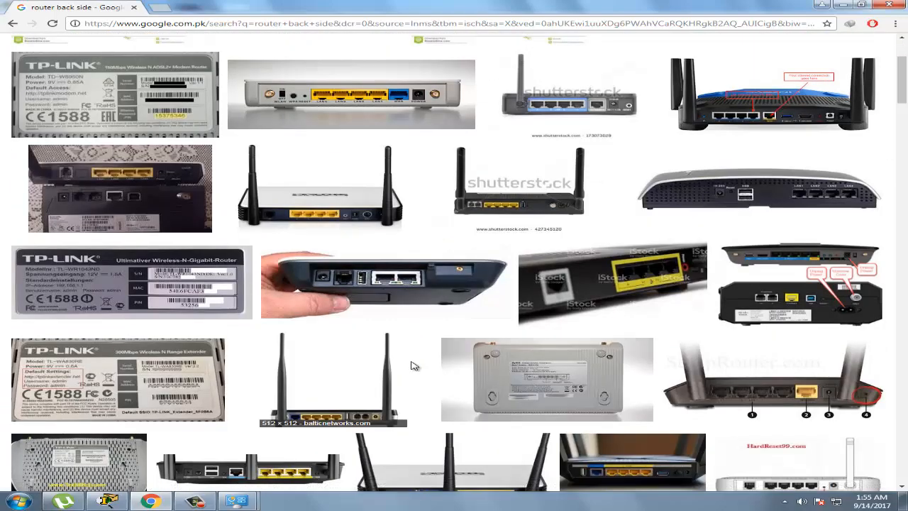
scroll(414, 365, down, 2)
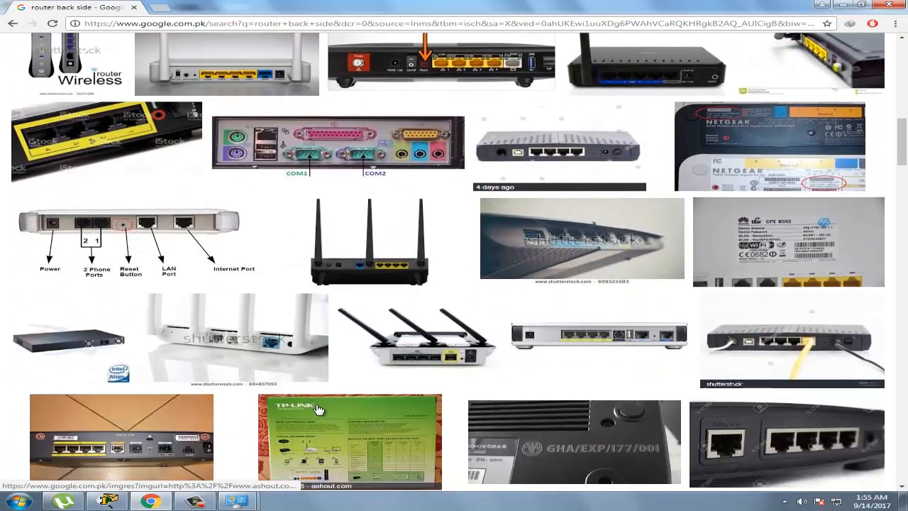
scroll(316, 408, up, 4)
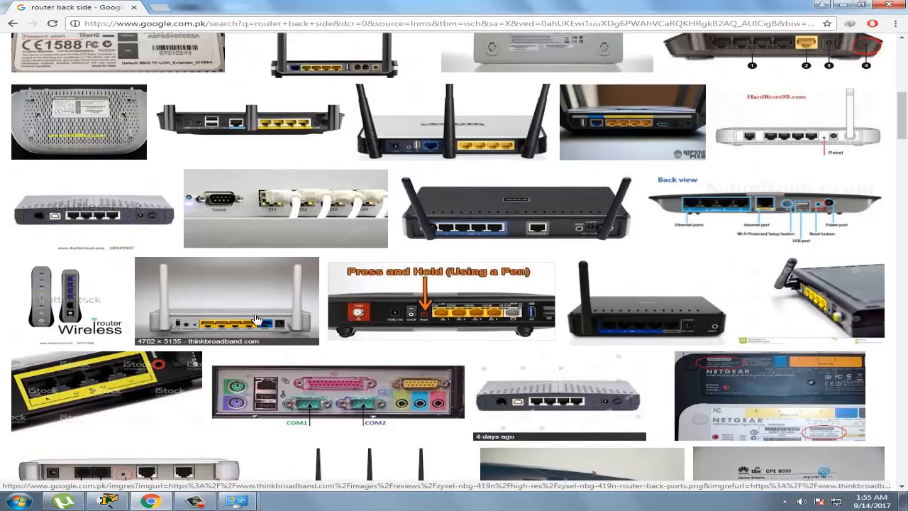
click(108, 501)
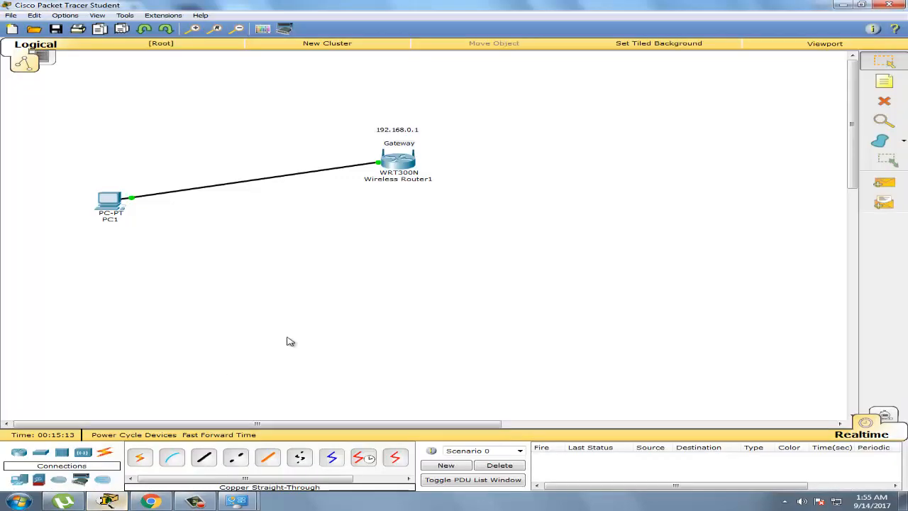
click(112, 203)
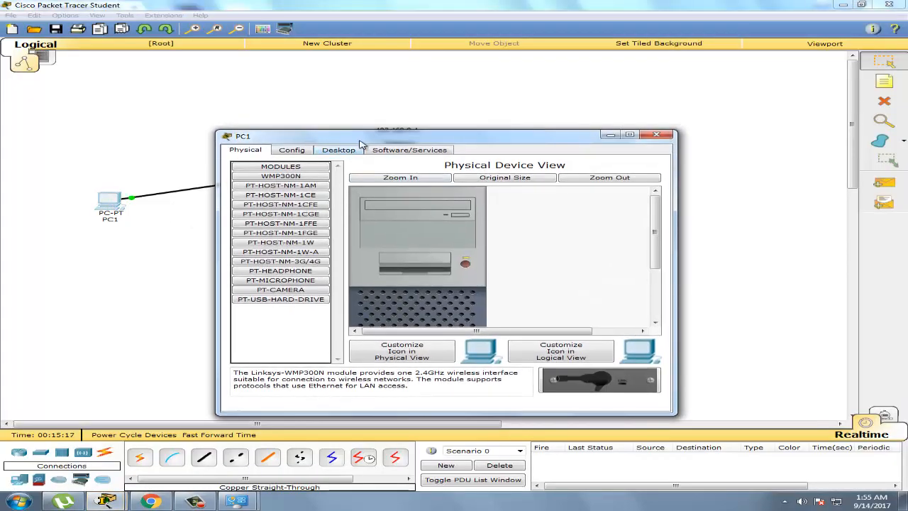
click(369, 150)
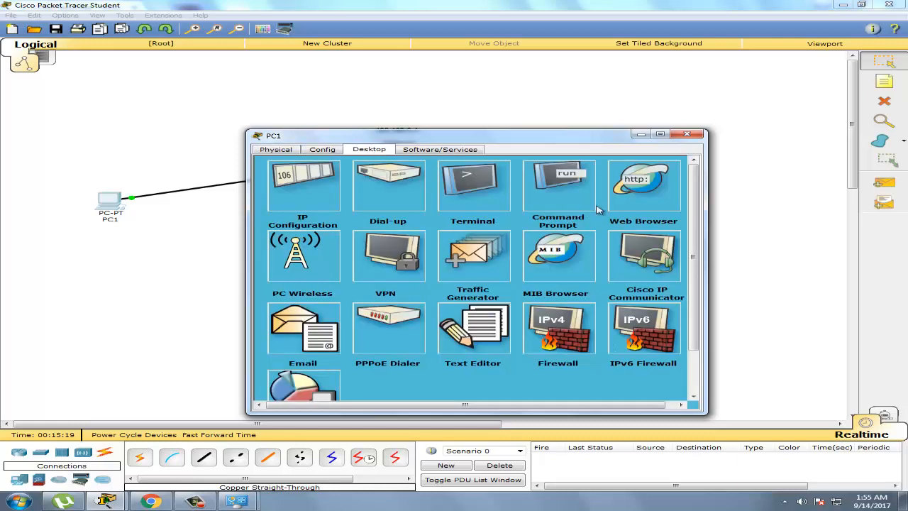
click(656, 198)
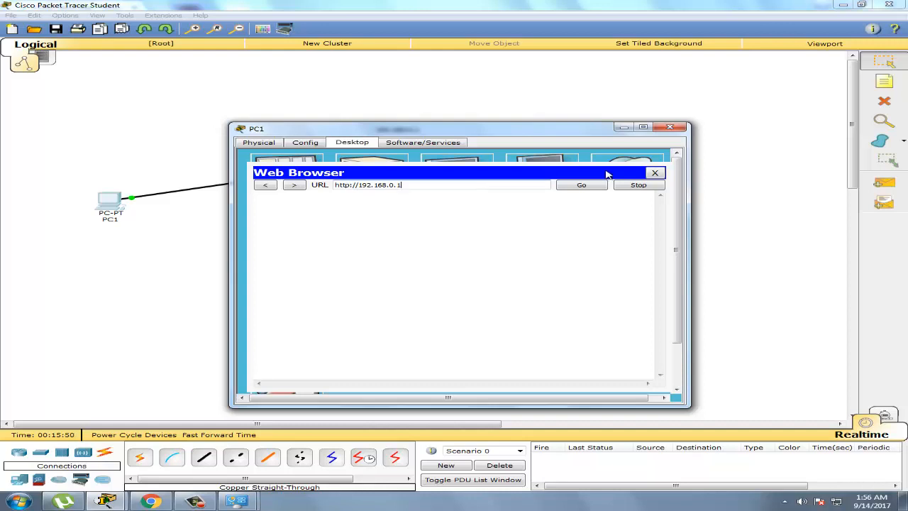
click(655, 172)
click(670, 126)
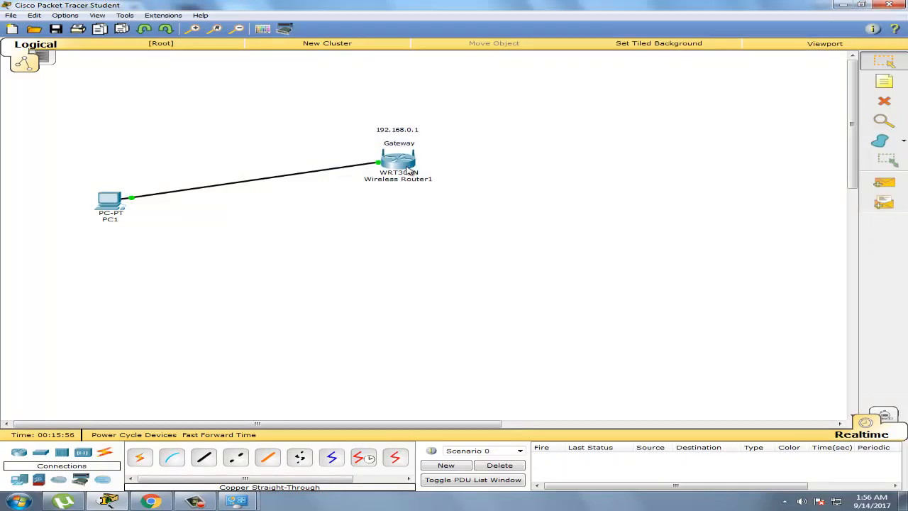
drag(407, 168, 408, 168)
click(444, 190)
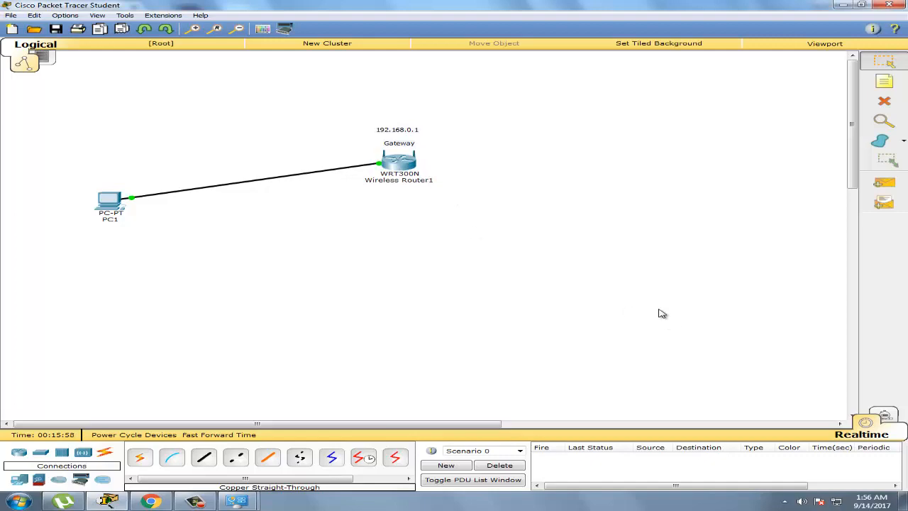
click(843, 4)
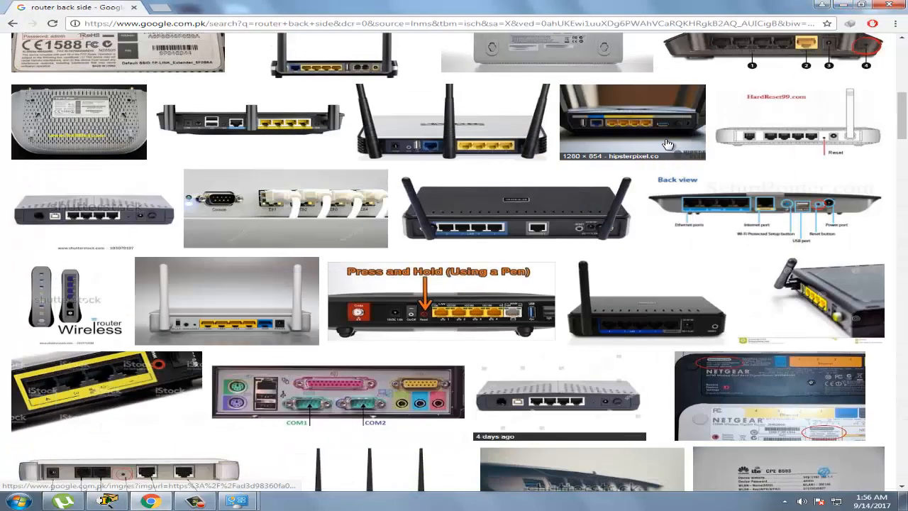
click(843, 4)
click(647, 135)
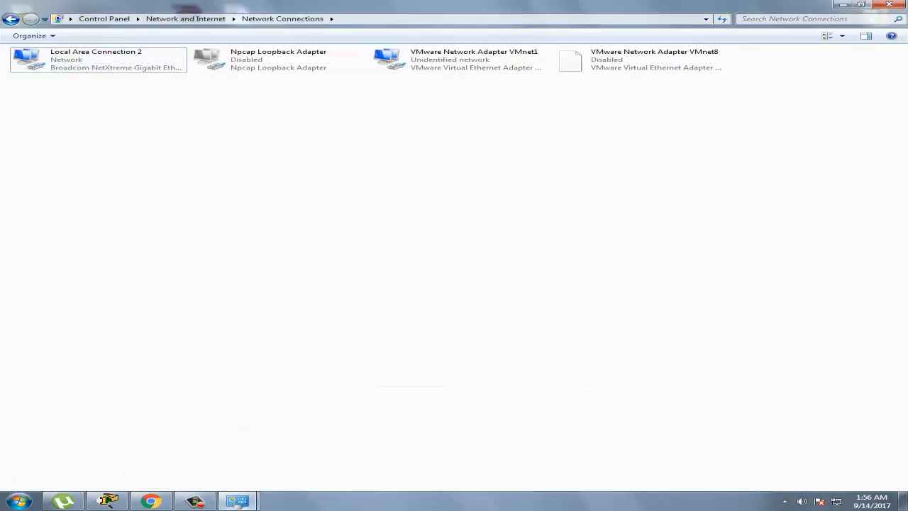
click(237, 501)
click(312, 419)
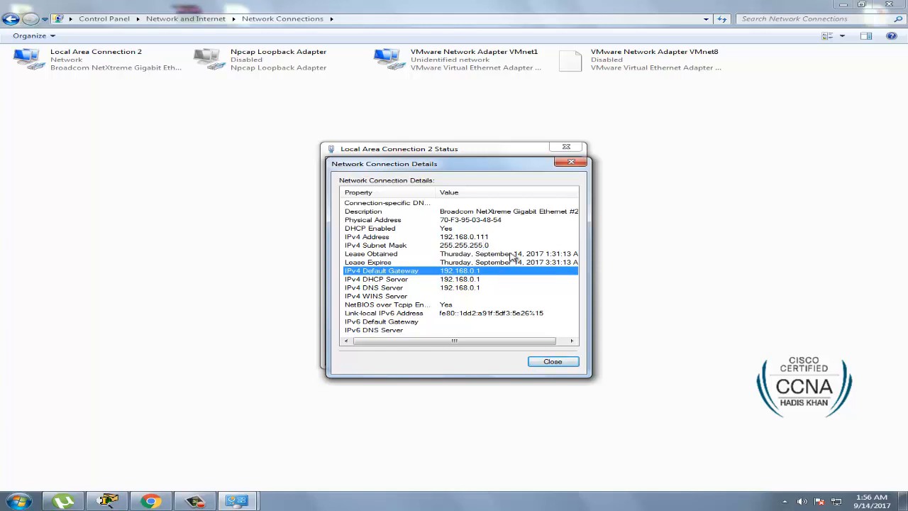
click(107, 502)
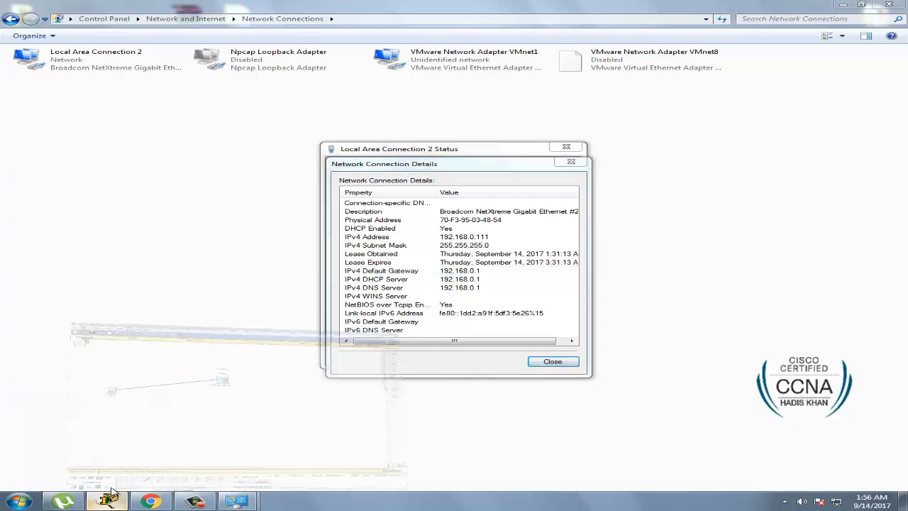
Switch PC1 to DHCP, obtaining 192.168.0.100, mask 255.255.255.0, gateway 192.168.0.1
click(111, 208)
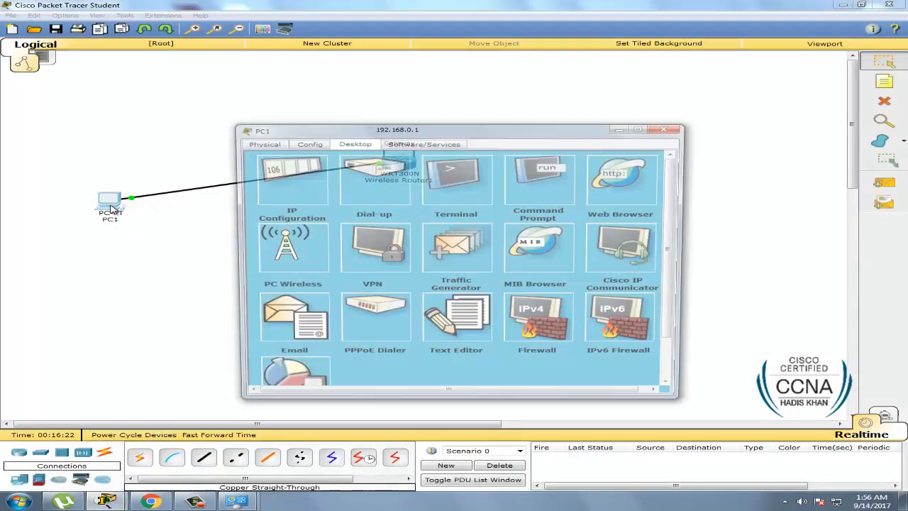
click(291, 181)
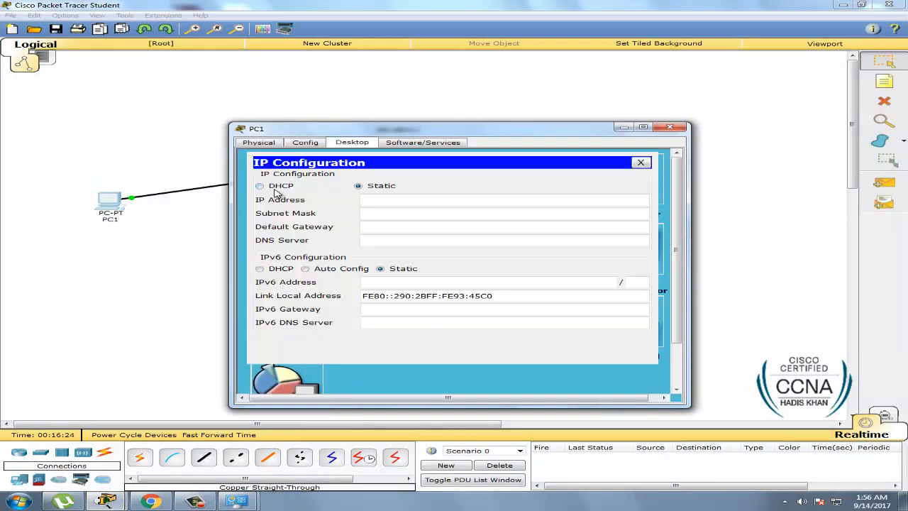
drag(446, 134, 588, 196)
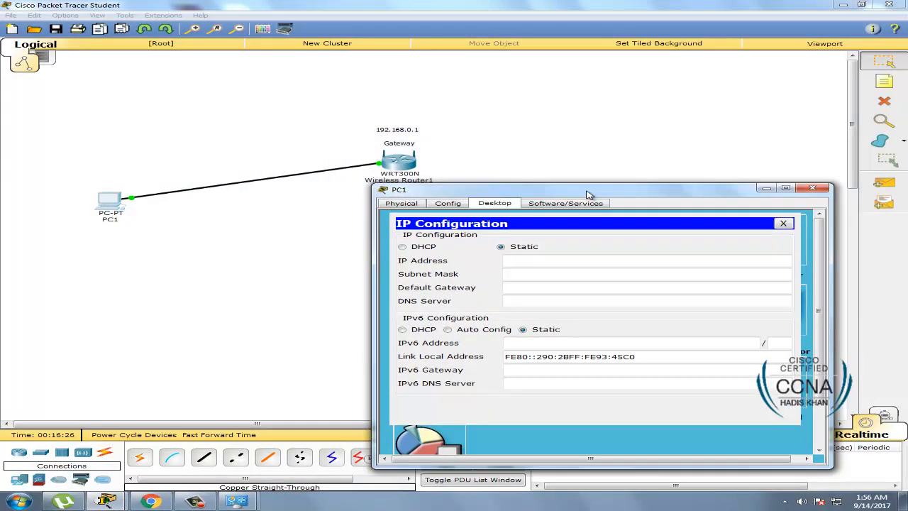
drag(418, 195, 415, 218)
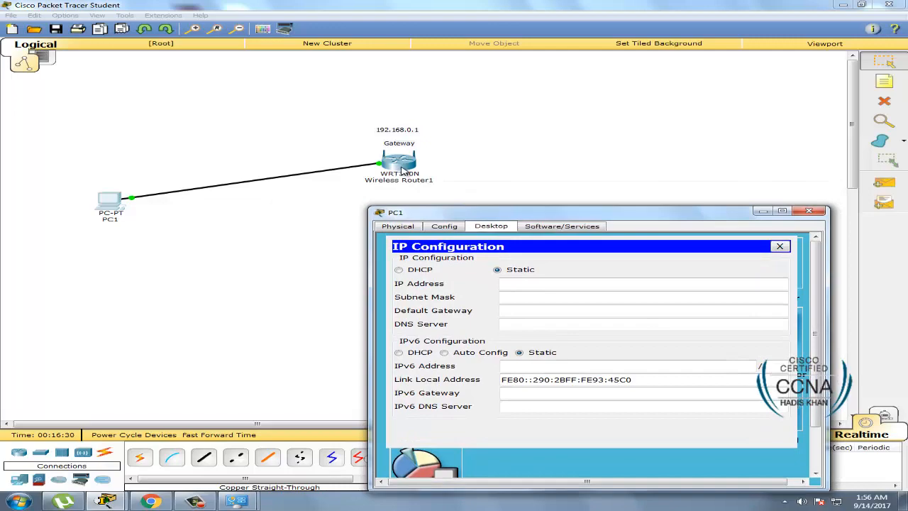
click(417, 271)
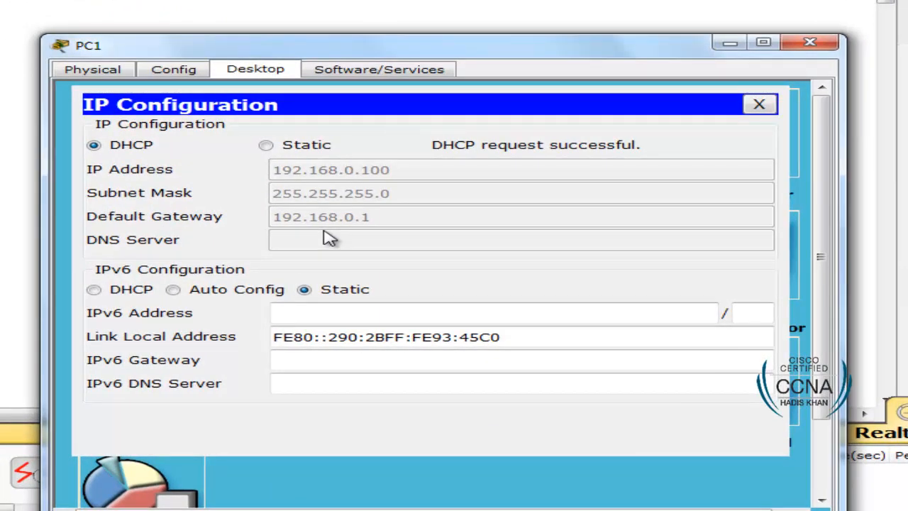
click(759, 105)
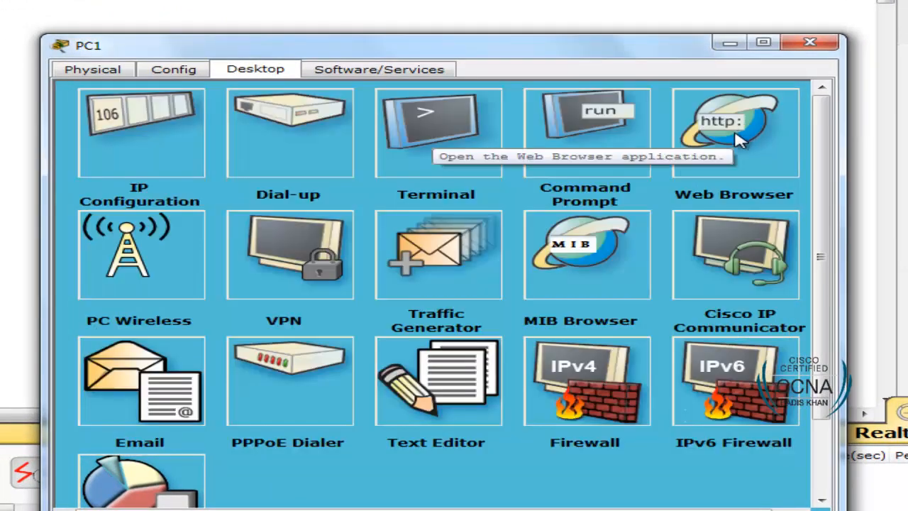
click(738, 137)
click(301, 144)
text(192.168.0.1)
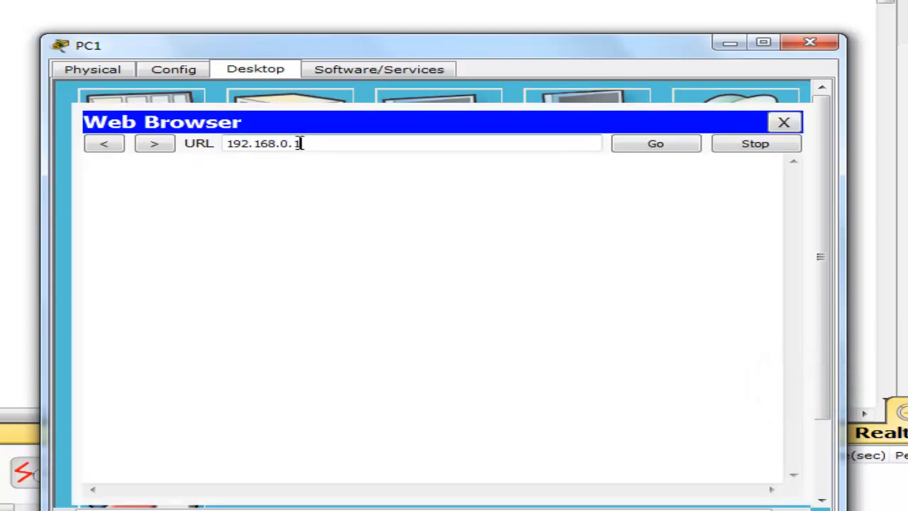
key(Return)
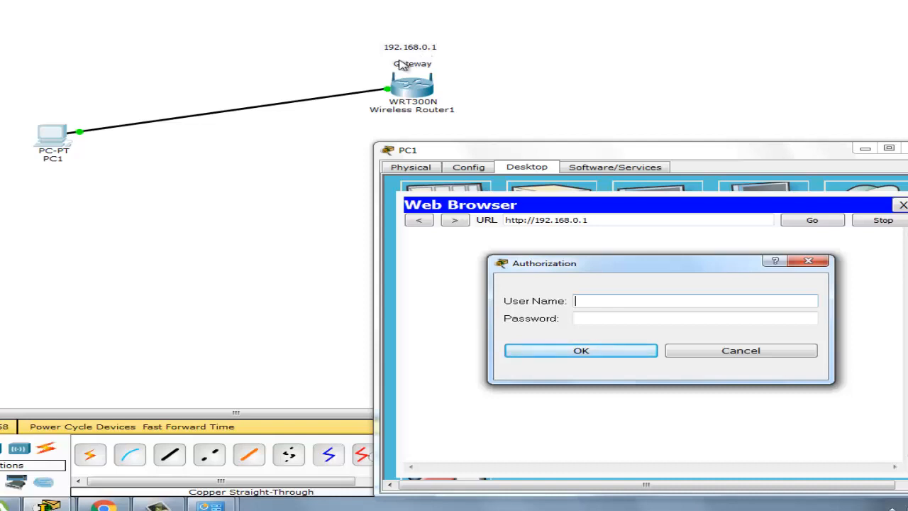
click(104, 506)
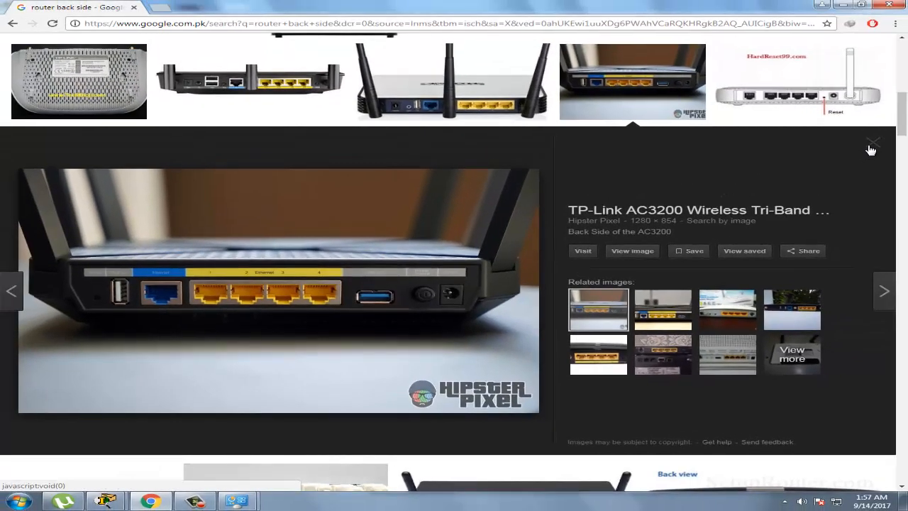
Close the TP-Link preview, scroll the router image results, and open the TP-LINK extender photo
click(873, 148)
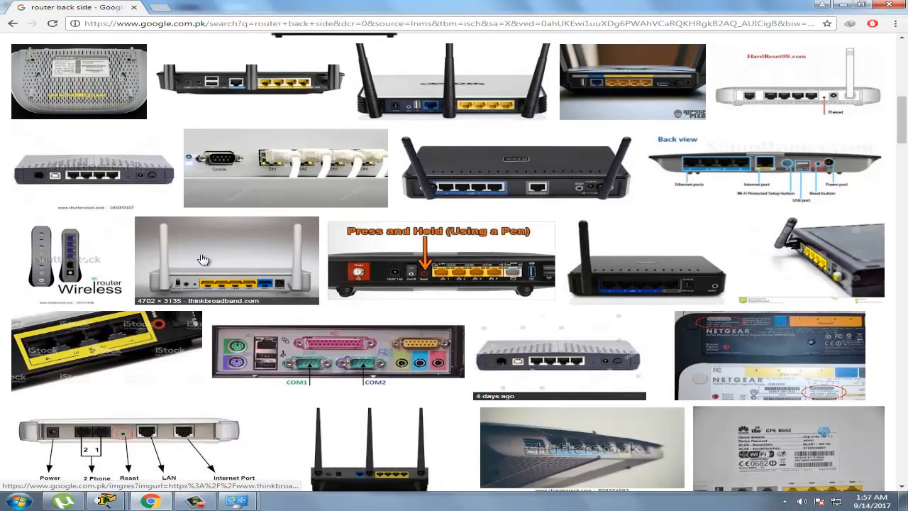
scroll(206, 257, up, 4)
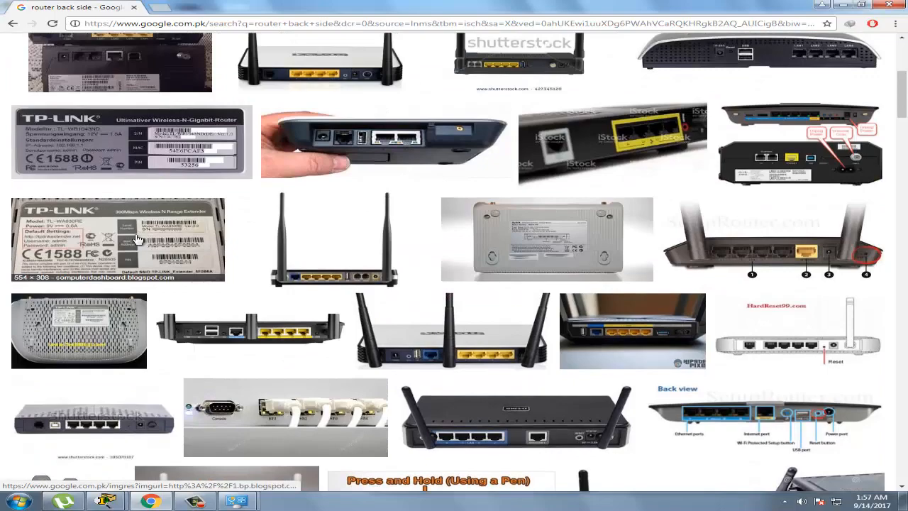
click(72, 252)
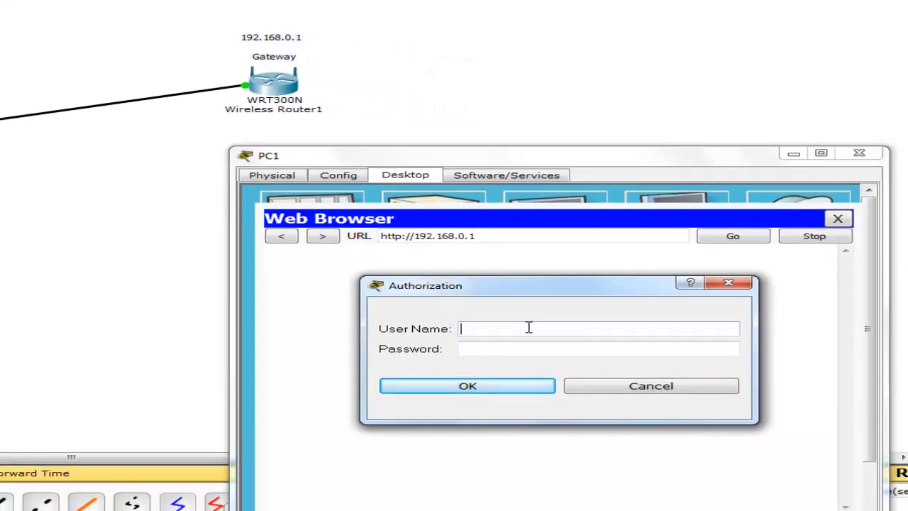
Log into the Gateway router's setup page with the admin username and password
text(dmin)
key(Tab)
text(admin)
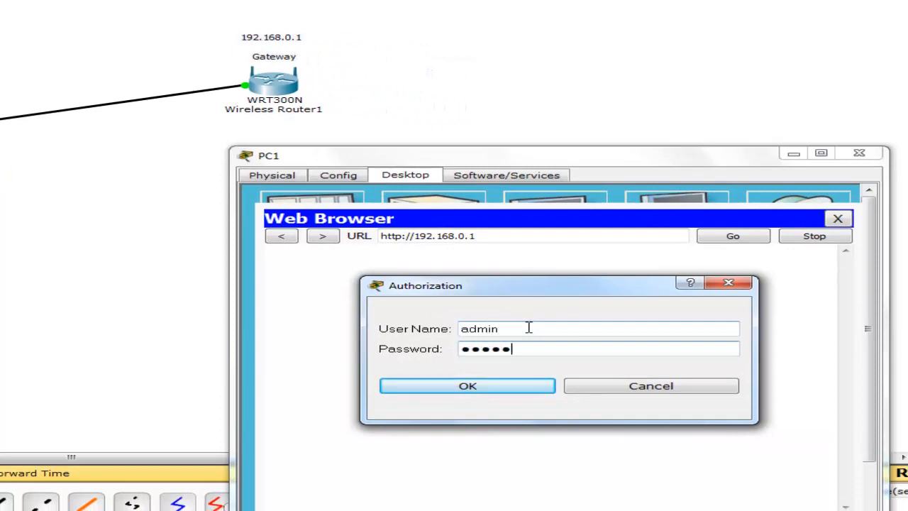
click(478, 391)
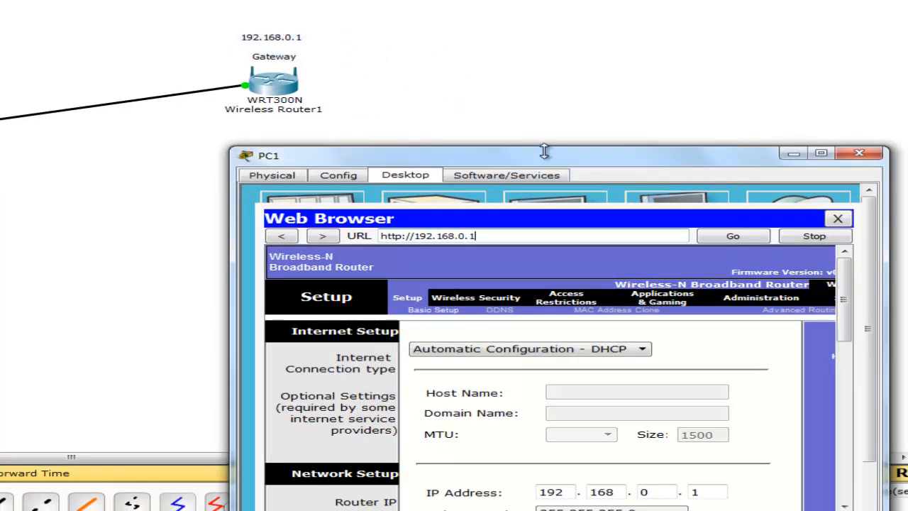
Enlarge PC1's window to review DHCP range 192.168.0.100–149, then close it
drag(545, 152, 338, 168)
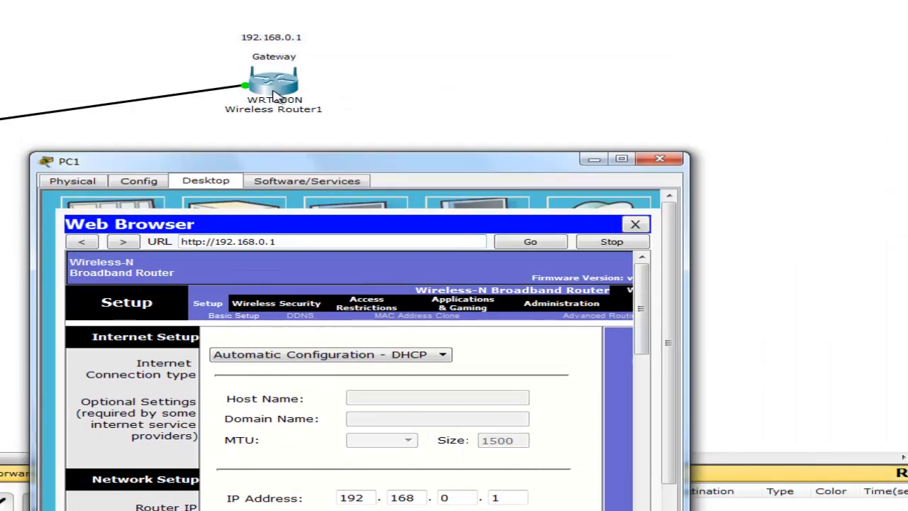
drag(256, 151, 3, 0)
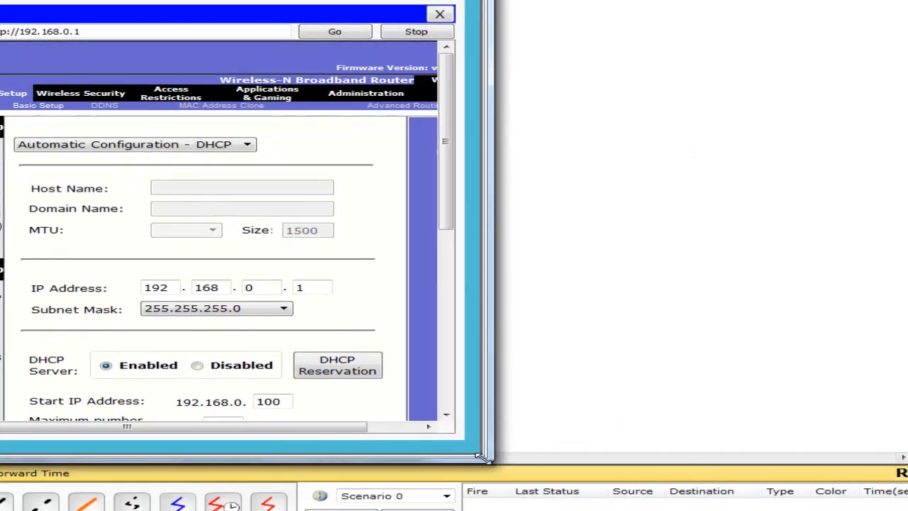
drag(486, 460, 615, 510)
drag(573, 281, 555, 229)
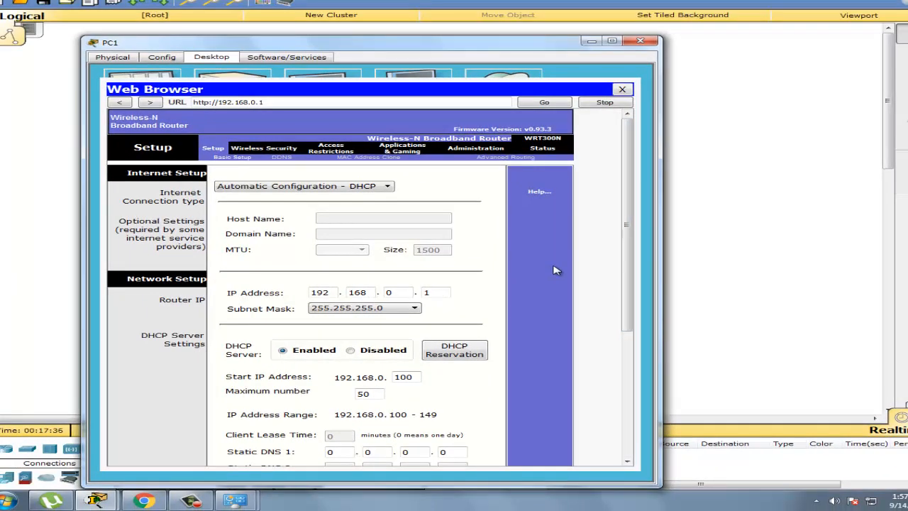
click(640, 41)
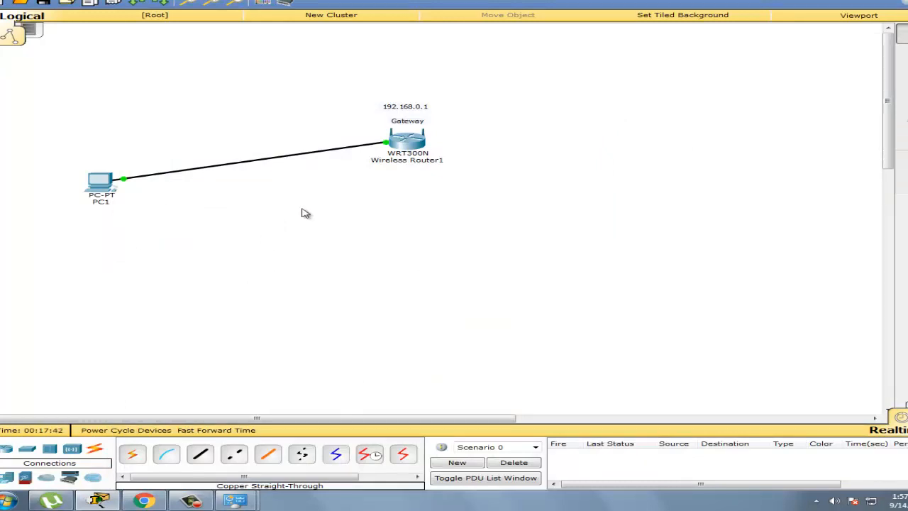
click(100, 182)
click(646, 159)
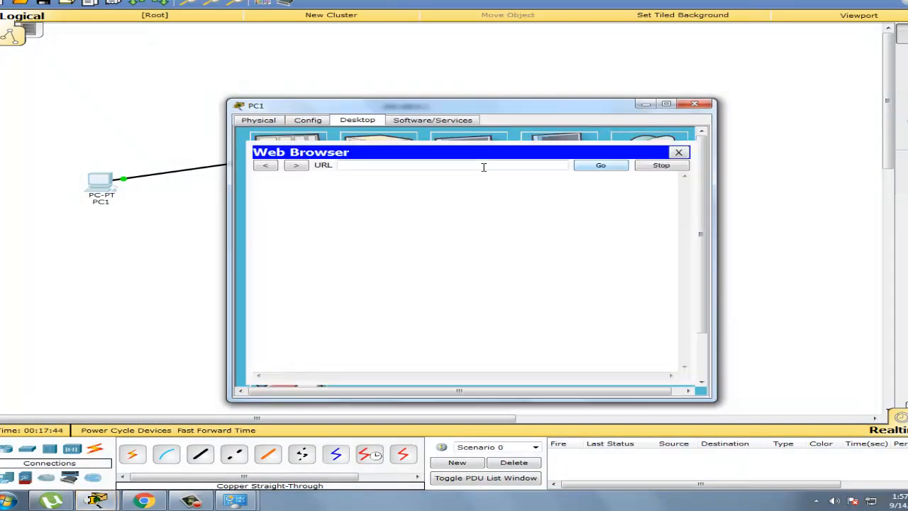
text(192.168.0.1)
key(Return)
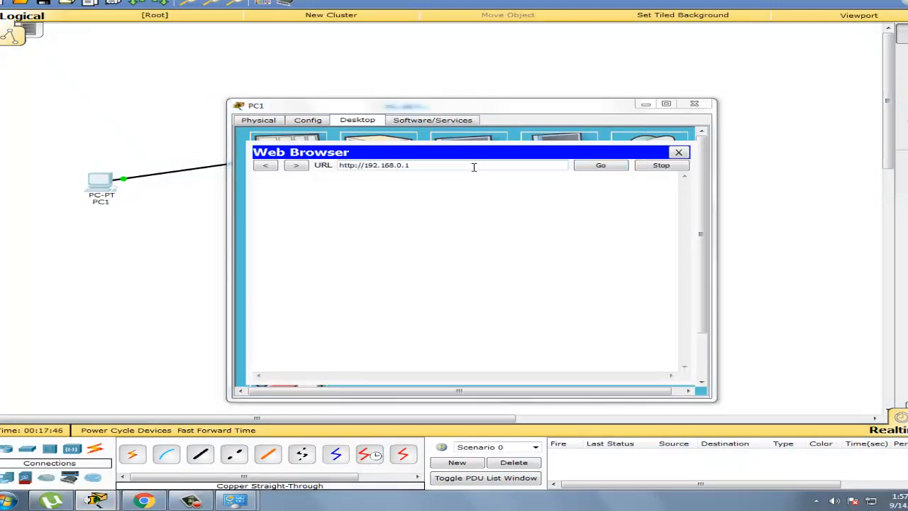
text(admin)
key(Tab)
text(admin)
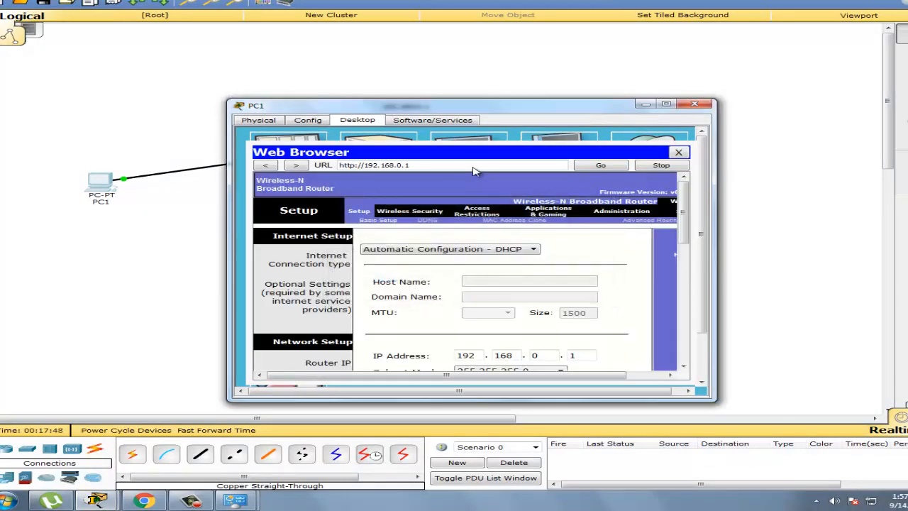
mouse_move(684, 198)
mouse_down()
mouse_move(684, 208)
mouse_move(684, 200)
mouse_up()
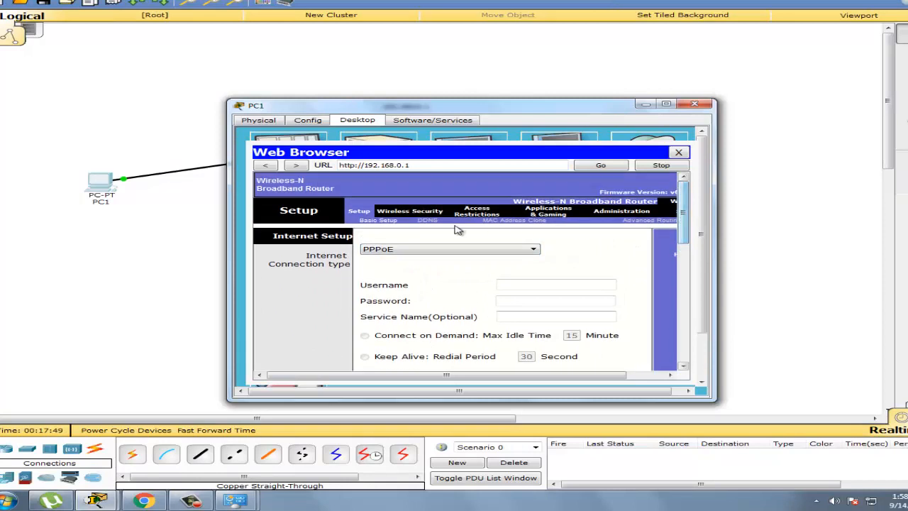
click(410, 213)
click(436, 223)
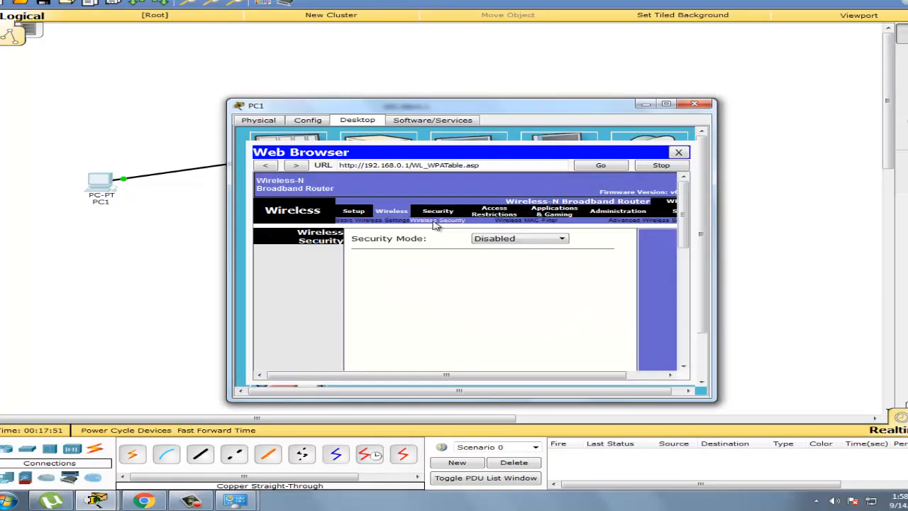
click(358, 212)
scroll(656, 241, down, 5)
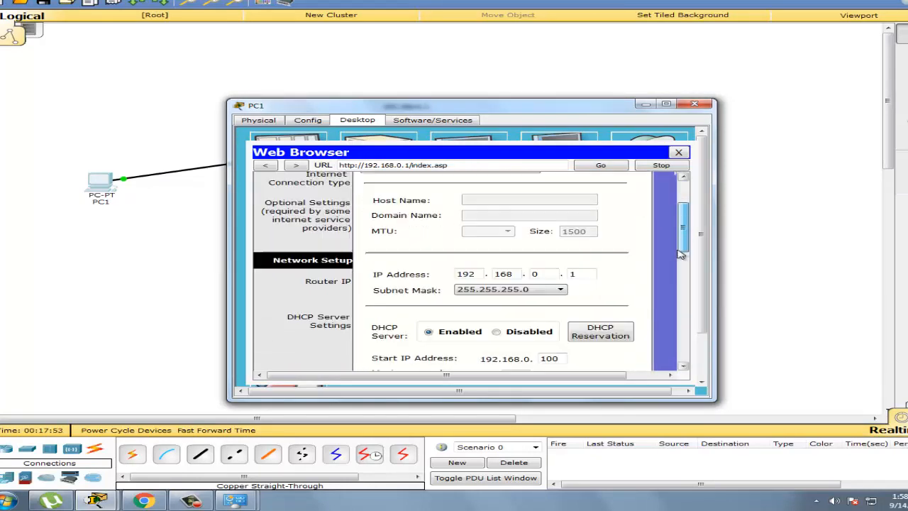
drag(683, 263, 644, 231)
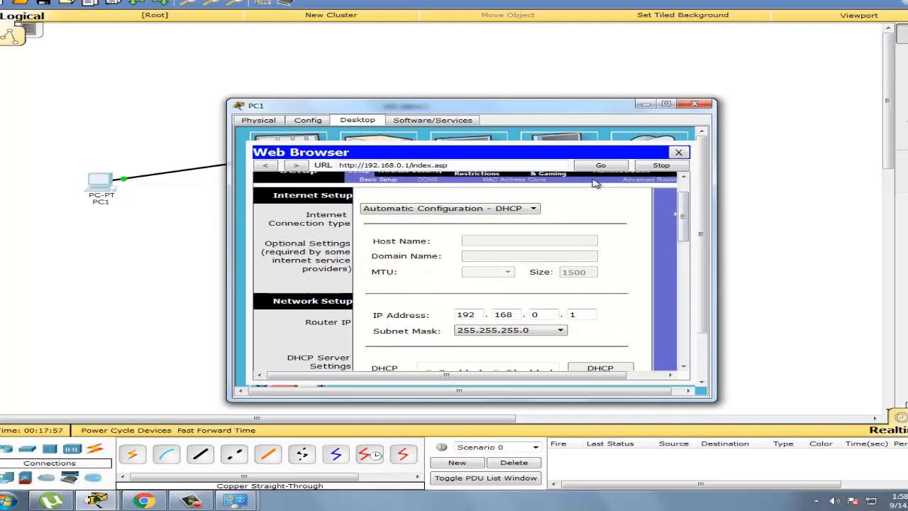
click(695, 105)
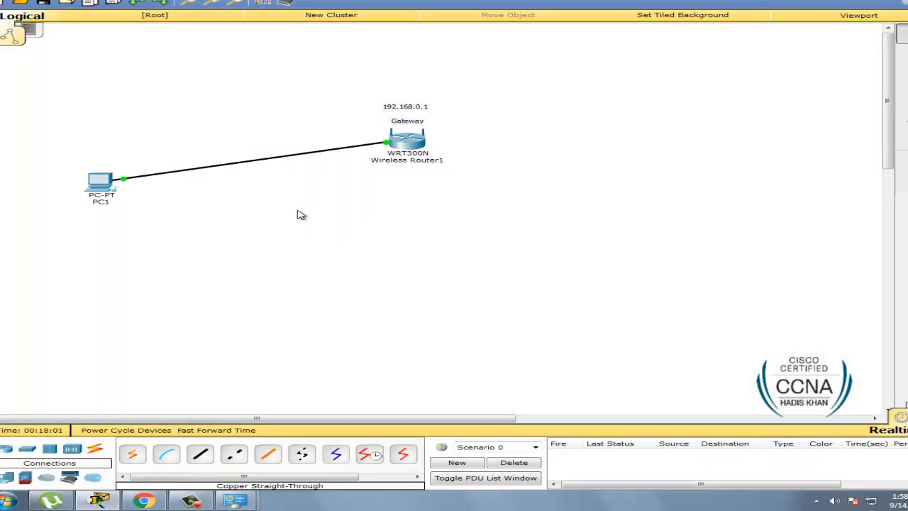
Place a second WRT300N below the Gateway router and review Wireless Router1's GUI DHCP settings
click(76, 452)
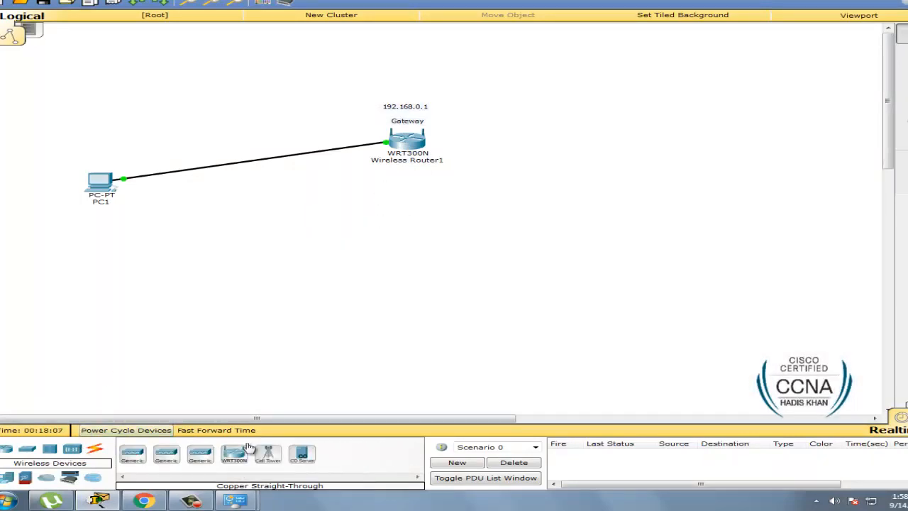
drag(234, 455, 475, 287)
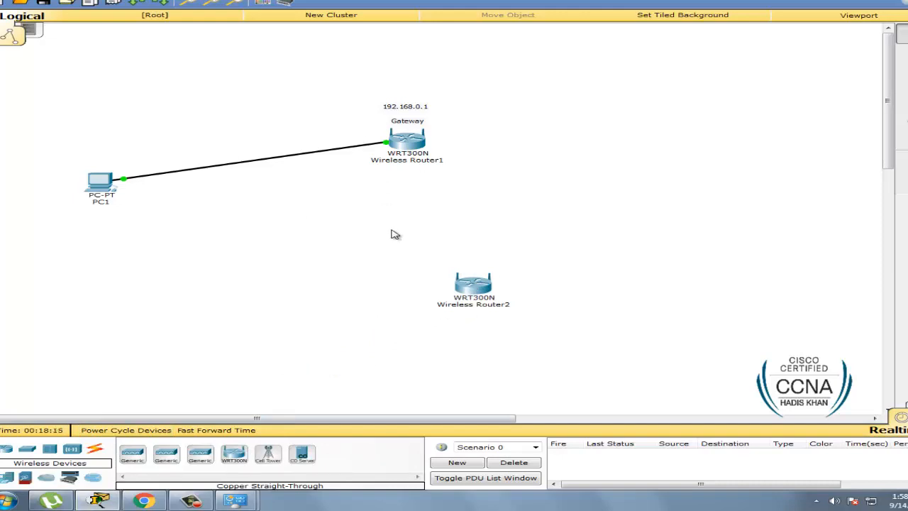
click(406, 139)
click(355, 122)
drag(379, 110, 314, 53)
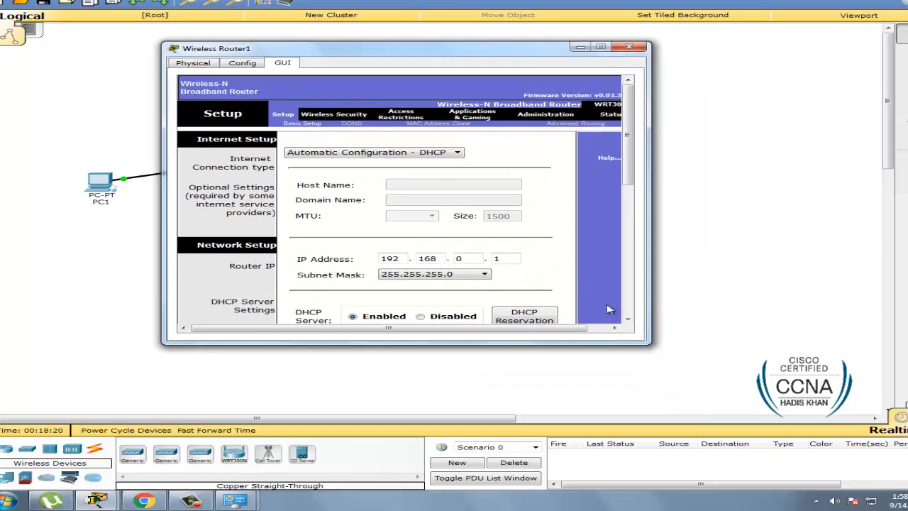
drag(651, 346, 692, 396)
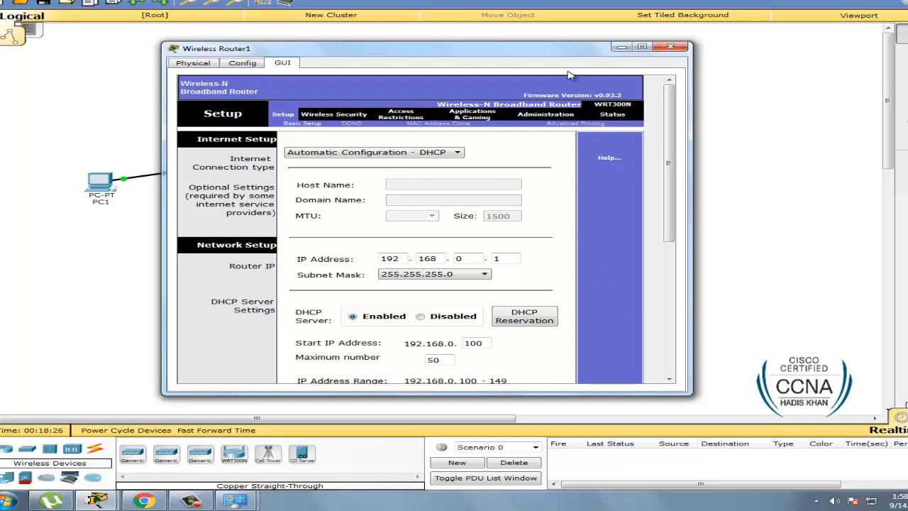
drag(583, 54, 570, 87)
click(655, 80)
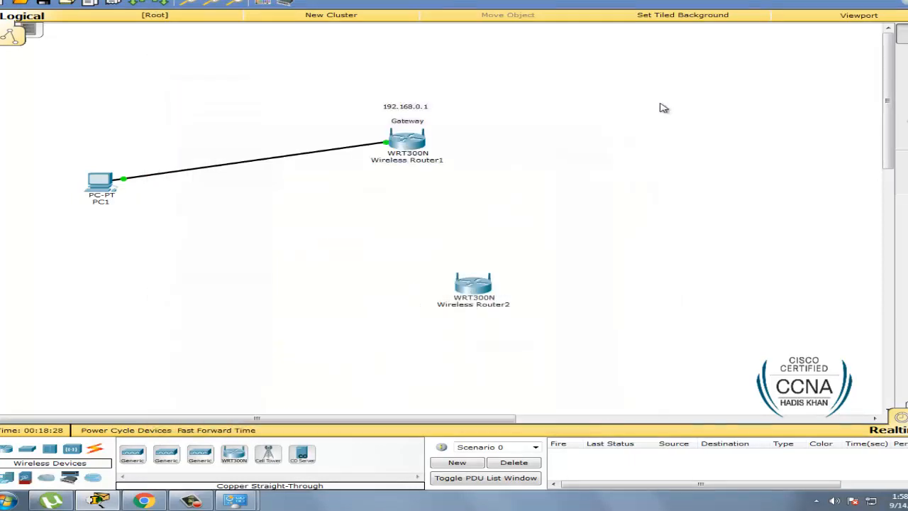